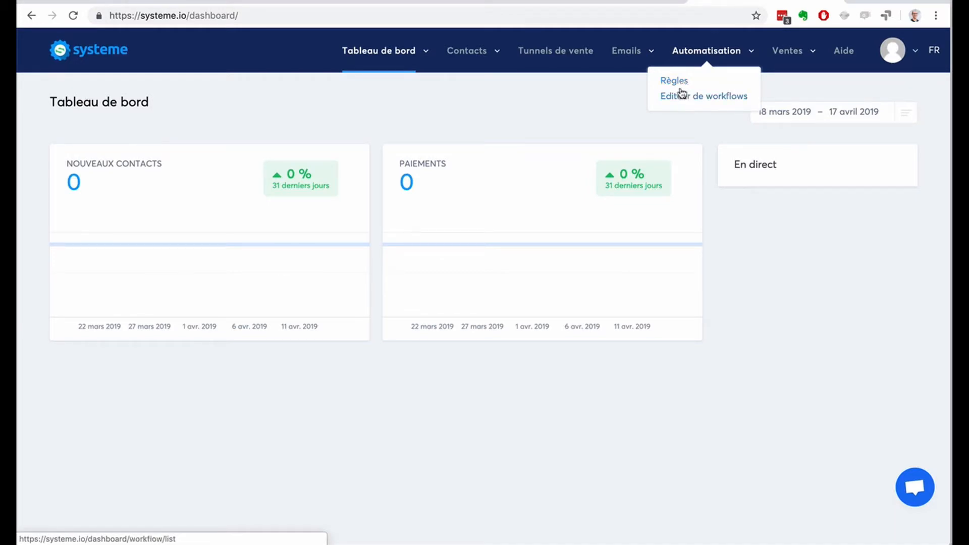
Step: Open the automation rules list and review the trigger types available for filtering the rules
{"action": "left_click", "coordinate": [678, 82]}
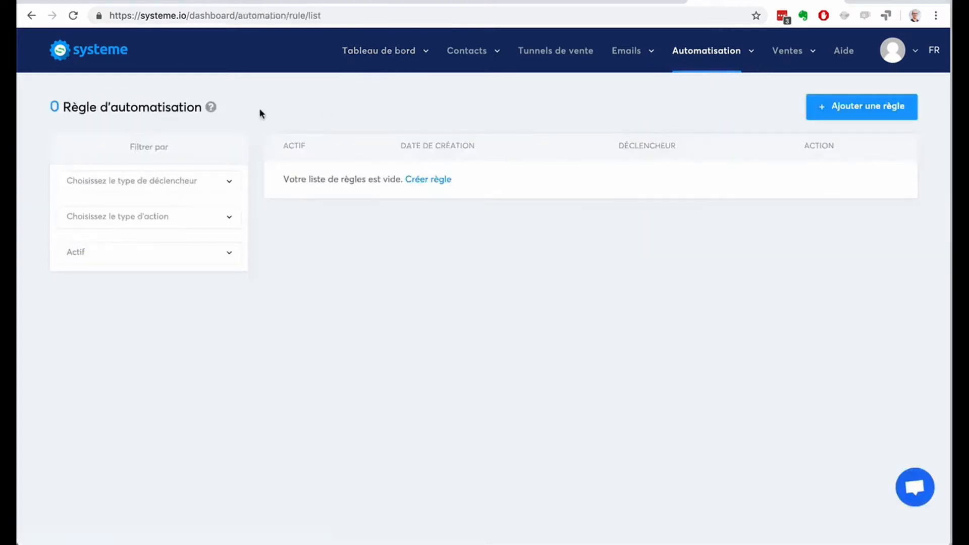
{"action": "left_click", "coordinate": [160, 181]}
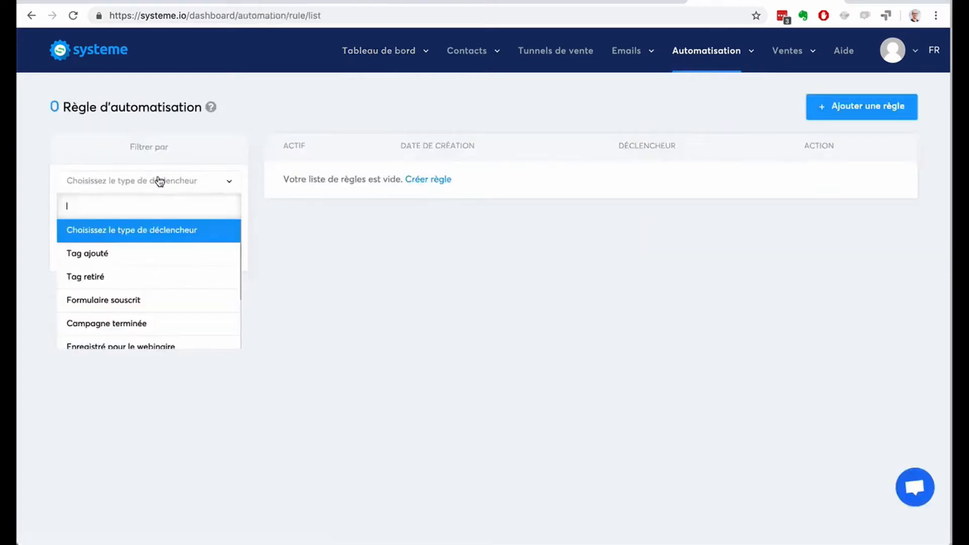
{"action": "scroll", "coordinate": [141, 301], "scroll_direction": "down", "scroll_amount": 3}
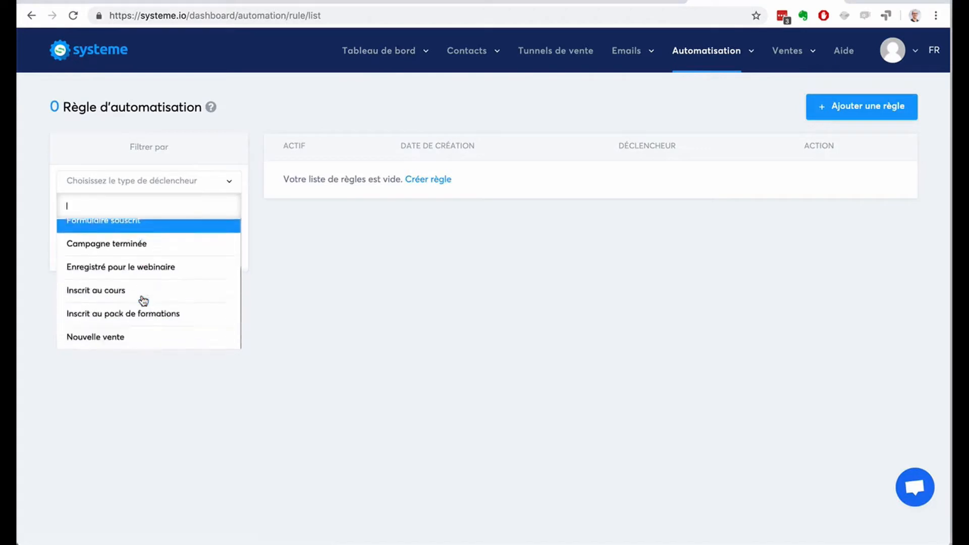
{"action": "left_click", "coordinate": [277, 292]}
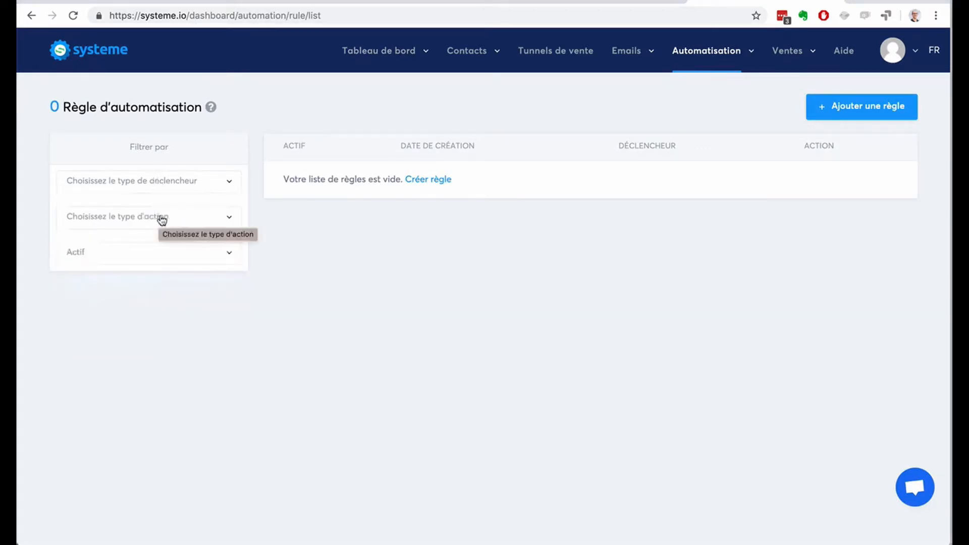
Step: Create a new automation rule with the Formulaire souscrit trigger for the funnel step "Génération d'audience: Formulaire de blog"
{"action": "left_click", "coordinate": [836, 108]}
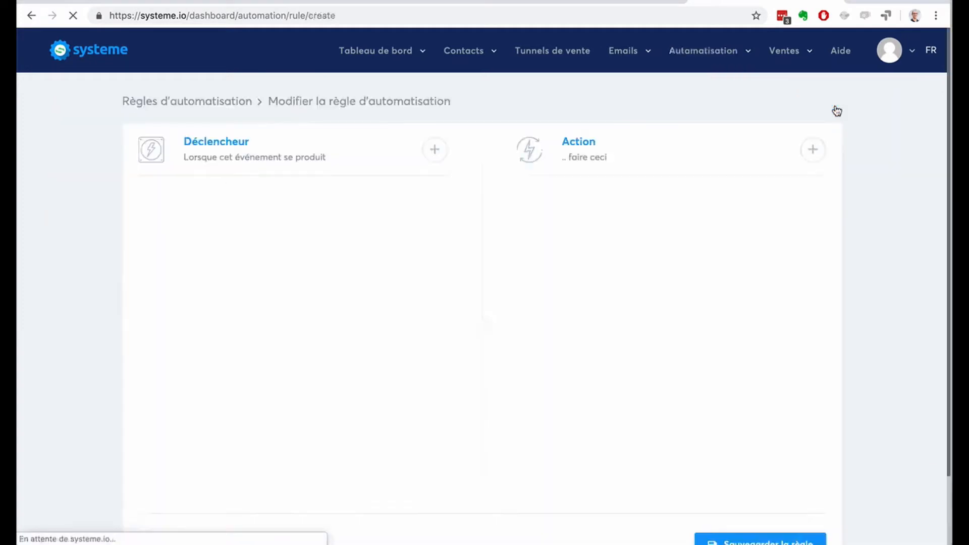
{"action": "left_click", "coordinate": [434, 150]}
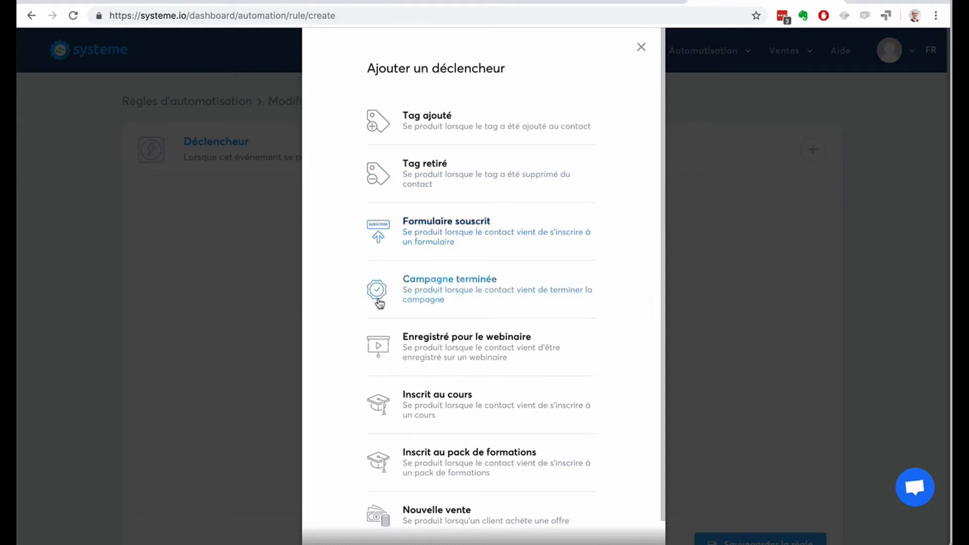
{"action": "scroll", "coordinate": [374, 303], "scroll_direction": "down", "scroll_amount": 1}
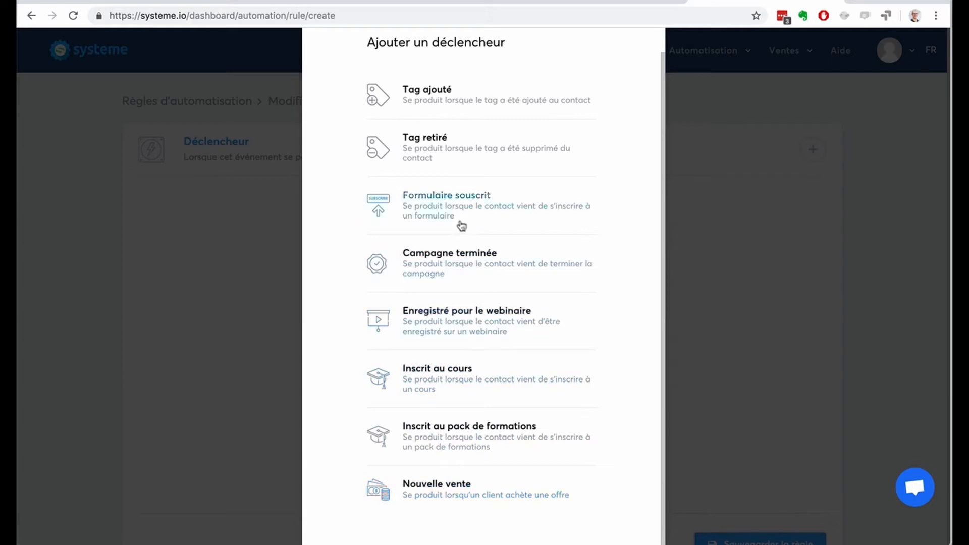
{"action": "left_click", "coordinate": [453, 207]}
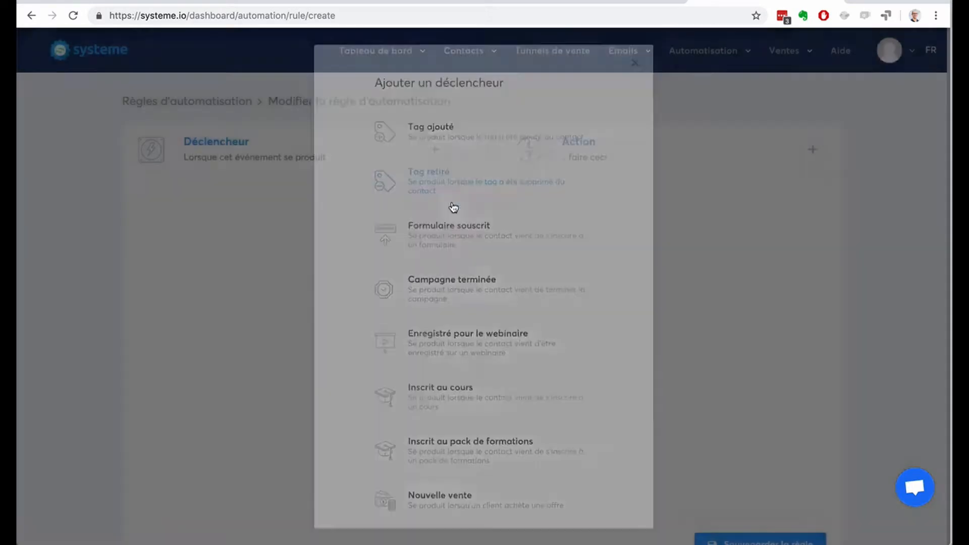
{"action": "left_click", "coordinate": [348, 262]}
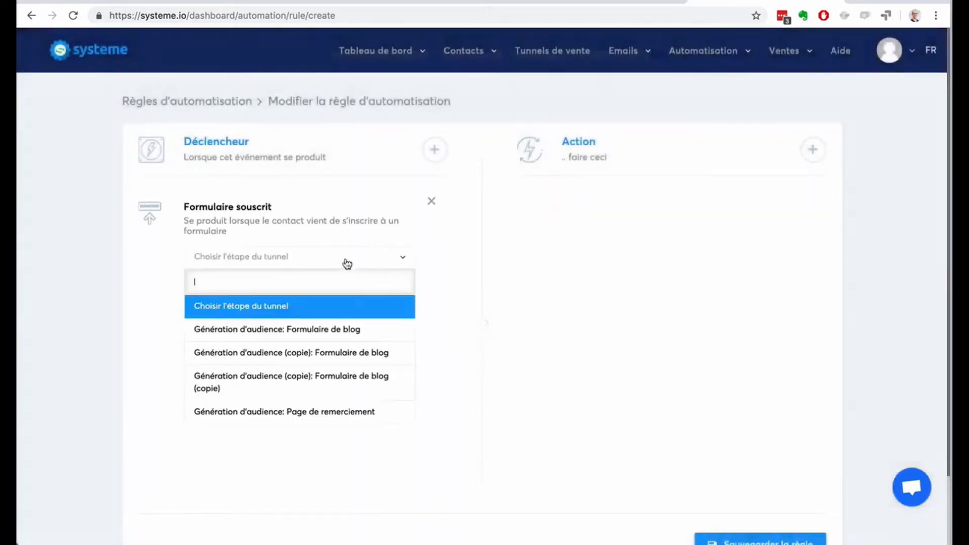
{"action": "left_click", "coordinate": [340, 329]}
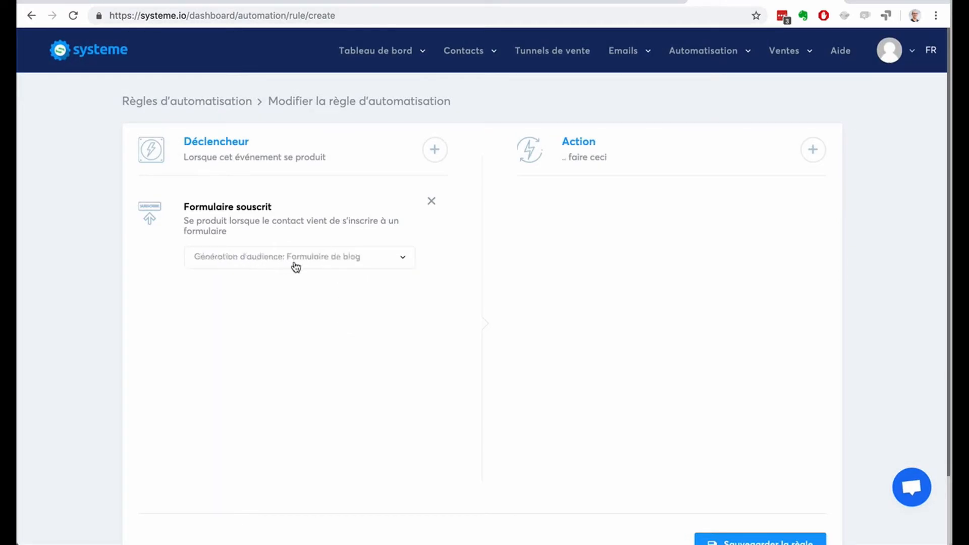
Step: Add an "Ajouter un tag" action to the rule and select the Contacts tag
{"action": "left_click", "coordinate": [813, 151]}
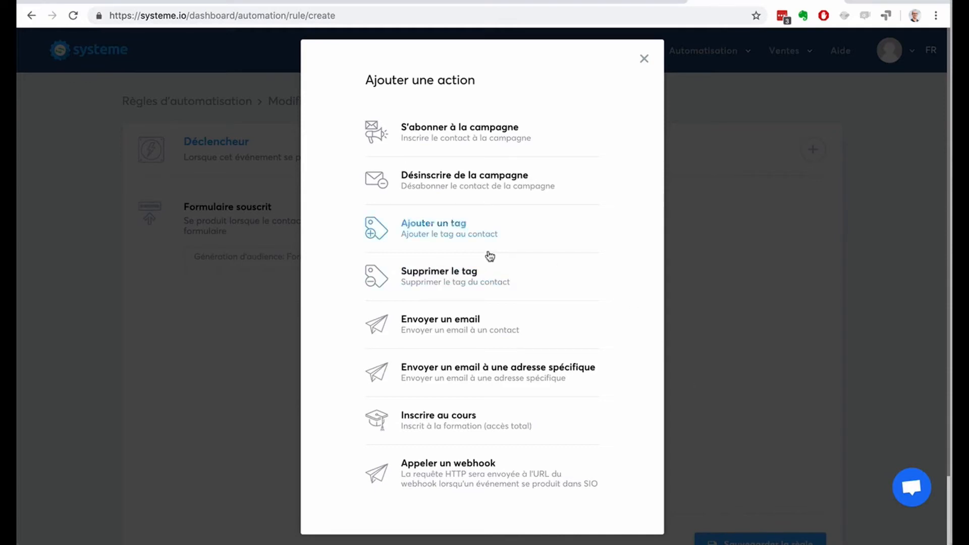
{"action": "left_click", "coordinate": [435, 225]}
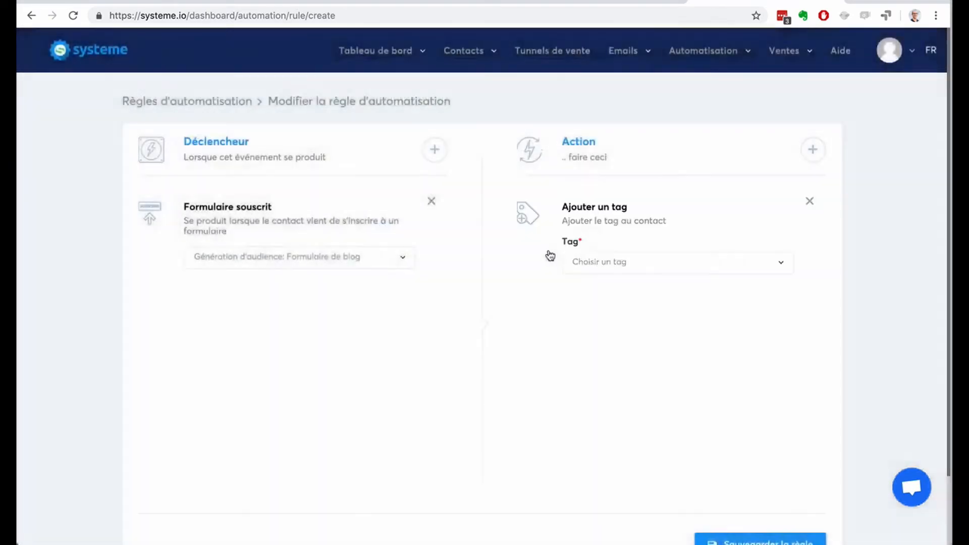
{"action": "left_click", "coordinate": [645, 262]}
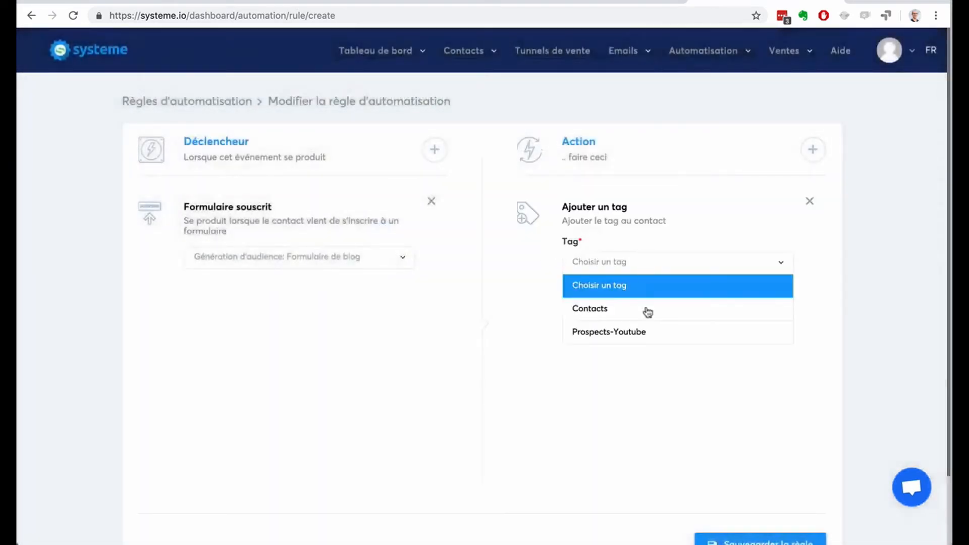
{"action": "left_click", "coordinate": [636, 264]}
{"action": "left_click", "coordinate": [636, 265]}
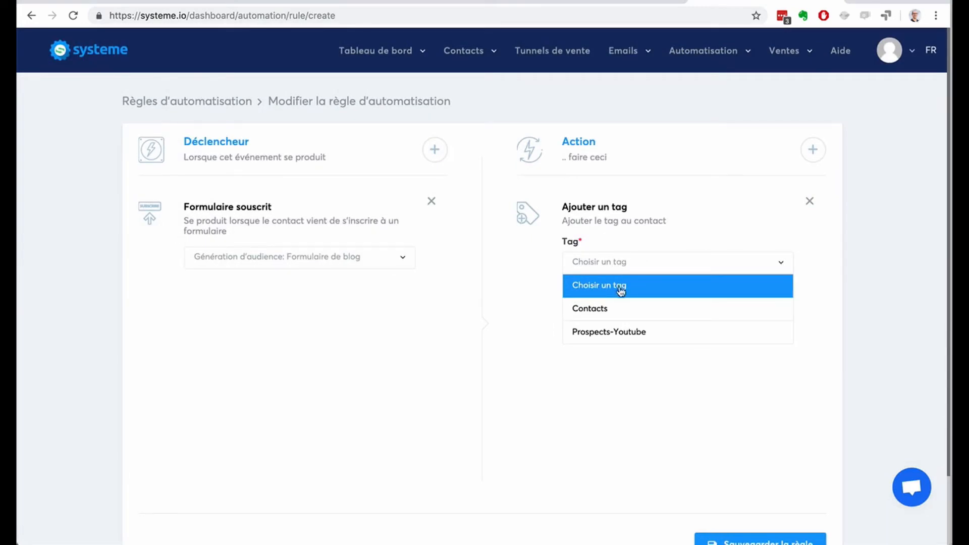
{"action": "left_click", "coordinate": [622, 309]}
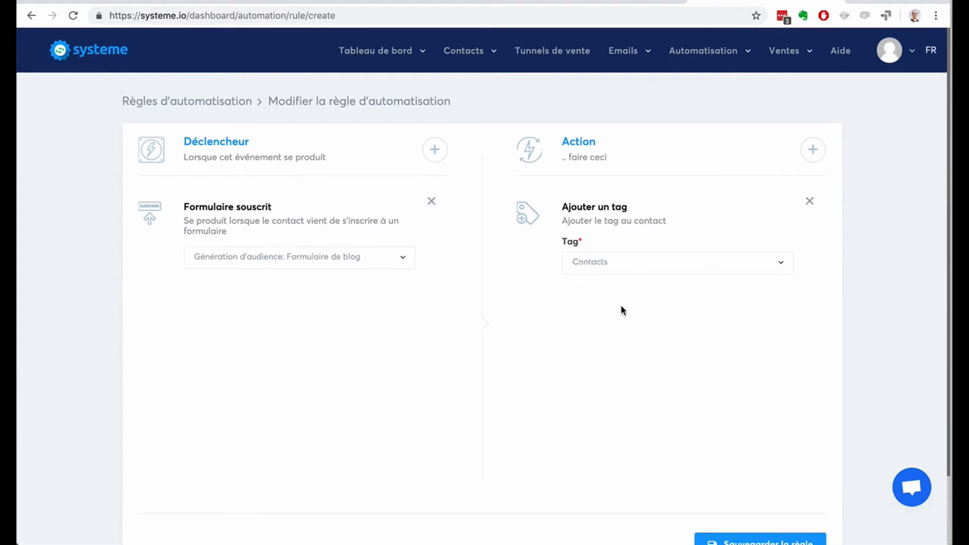
Step: Add an "S'abonner à la campagne" action to the rule and select the campaign "7 conseils pour ..."
{"action": "left_click", "coordinate": [811, 151]}
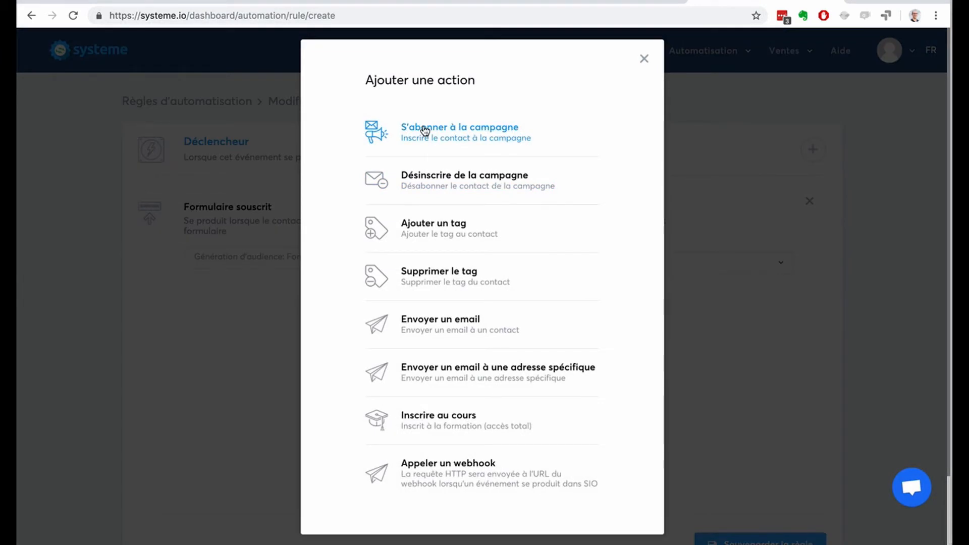
{"action": "left_click", "coordinate": [425, 131]}
{"action": "left_click", "coordinate": [631, 378]}
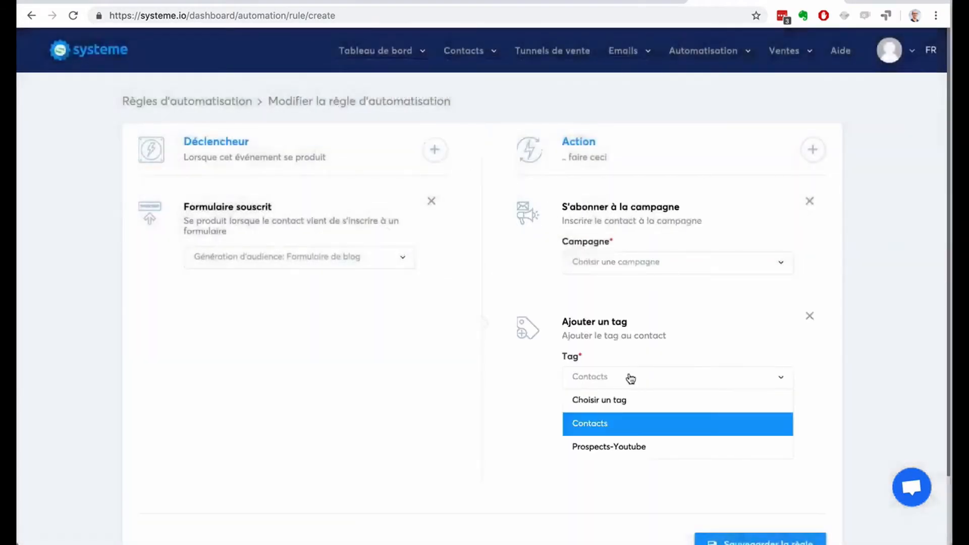
{"action": "left_click", "coordinate": [551, 307]}
{"action": "left_click", "coordinate": [630, 264]}
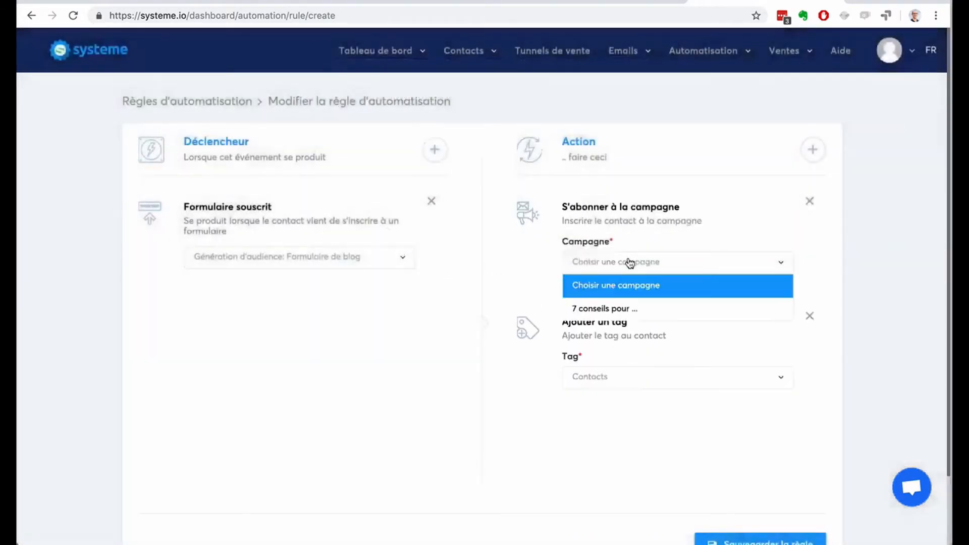
{"action": "left_click", "coordinate": [629, 309]}
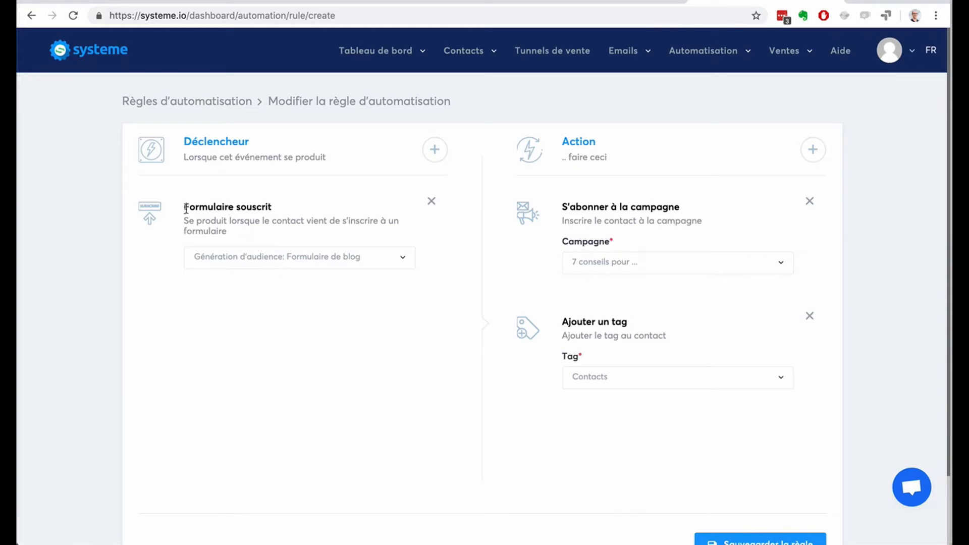
Step: Review the rule's form trigger and its campaign and tag actions, and save the rule
{"action": "left_click_drag", "start_coordinate": [180, 205], "coordinate": [284, 211]}
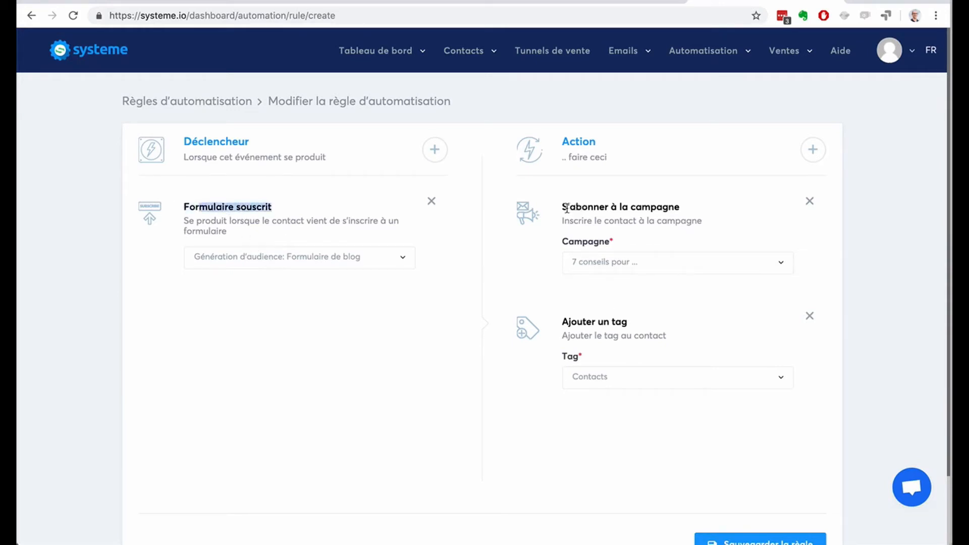
{"action": "left_click_drag", "start_coordinate": [563, 207], "coordinate": [663, 207]}
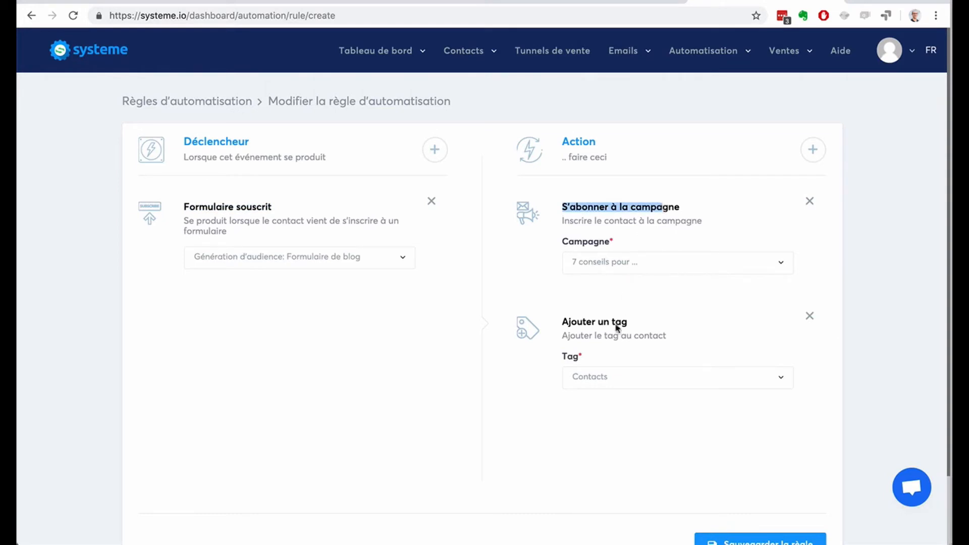
{"action": "left_click_drag", "start_coordinate": [563, 322], "coordinate": [585, 322]}
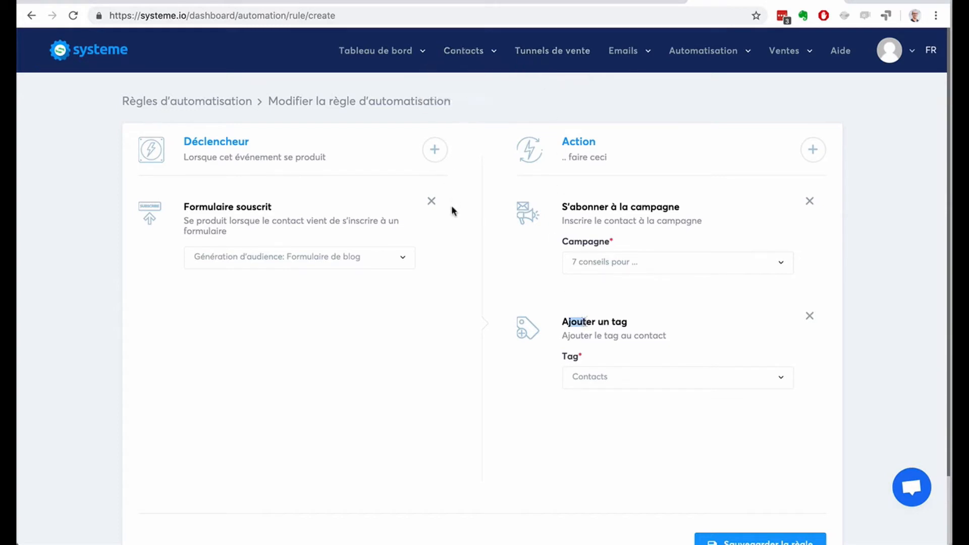
{"action": "scroll", "coordinate": [800, 392], "scroll_direction": "down", "scroll_amount": 3}
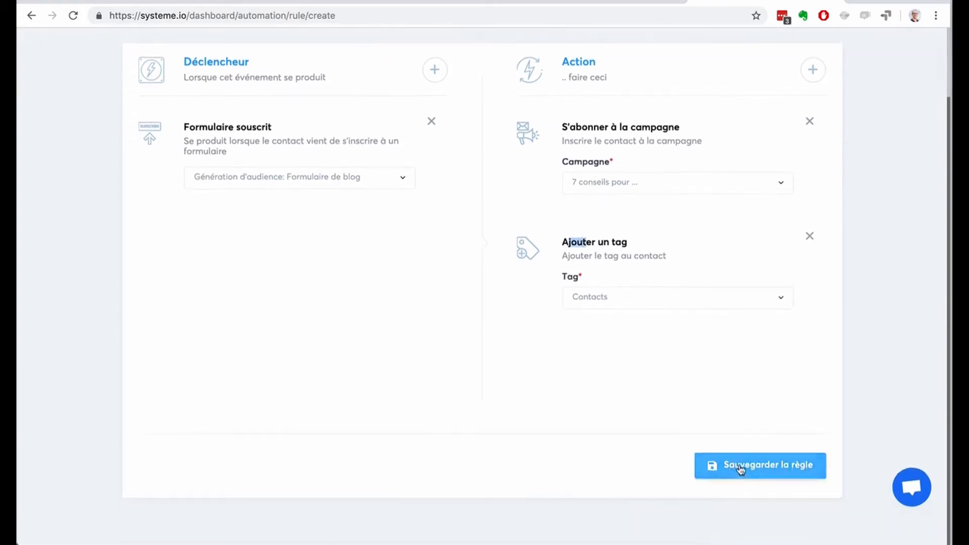
{"action": "left_click", "coordinate": [741, 469]}
Step: Open the contact list and filter it by tag with the condition "Aucun tag"
{"action": "mouse_move", "coordinate": [459, 55]}
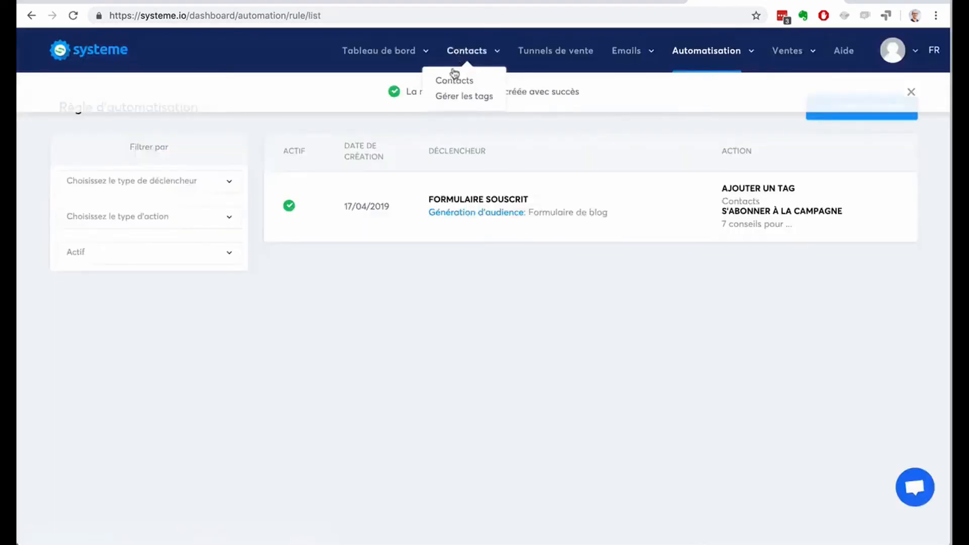
{"action": "left_click", "coordinate": [454, 80]}
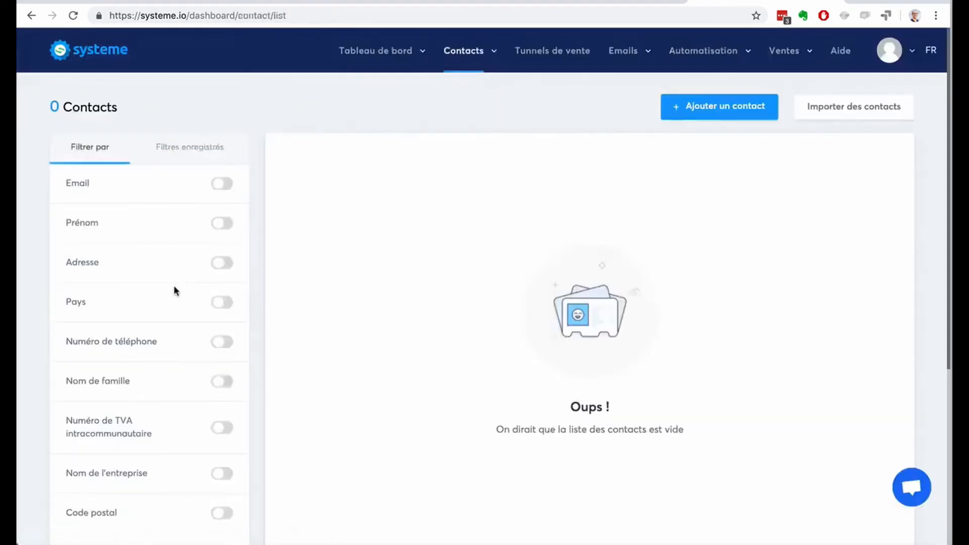
{"action": "scroll", "coordinate": [174, 290], "scroll_direction": "down", "scroll_amount": 5}
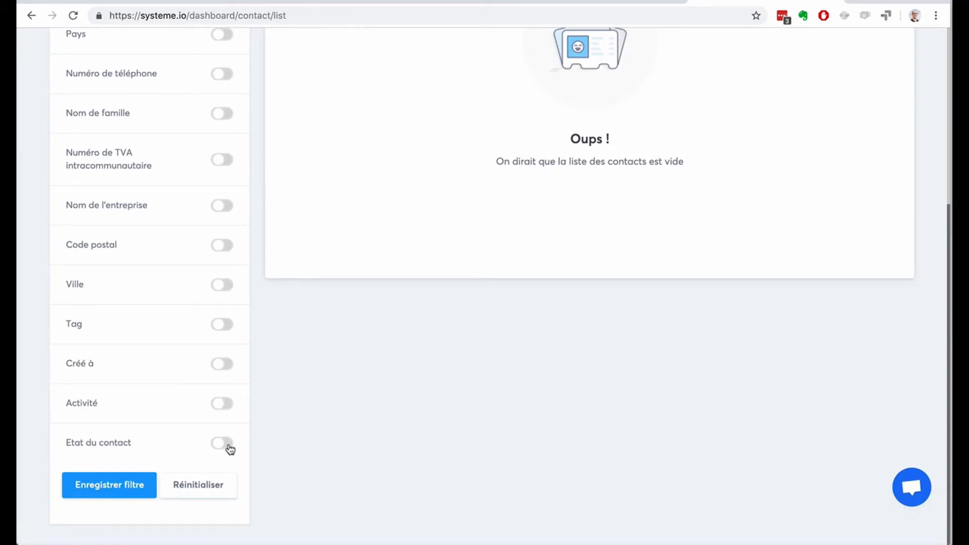
{"action": "left_click", "coordinate": [226, 327]}
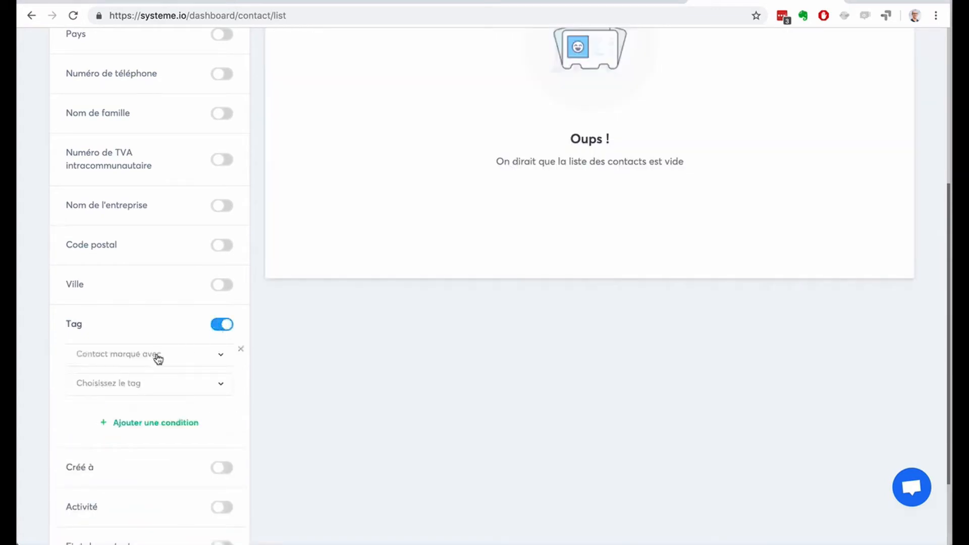
{"action": "left_click", "coordinate": [158, 359]}
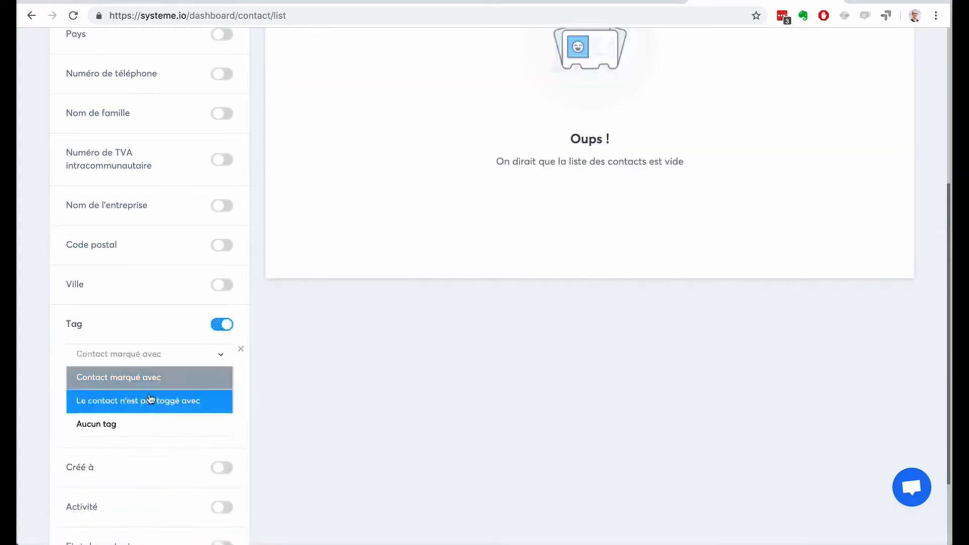
{"action": "left_click", "coordinate": [144, 423]}
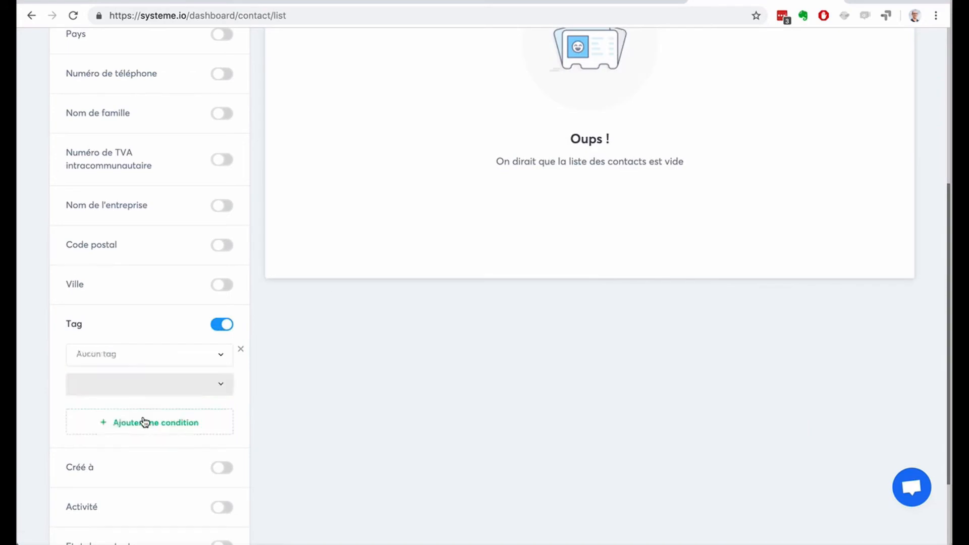
Step: Leave the contact list and open the list of automation rules
{"action": "scroll", "coordinate": [404, 257], "scroll_direction": "up", "scroll_amount": 5}
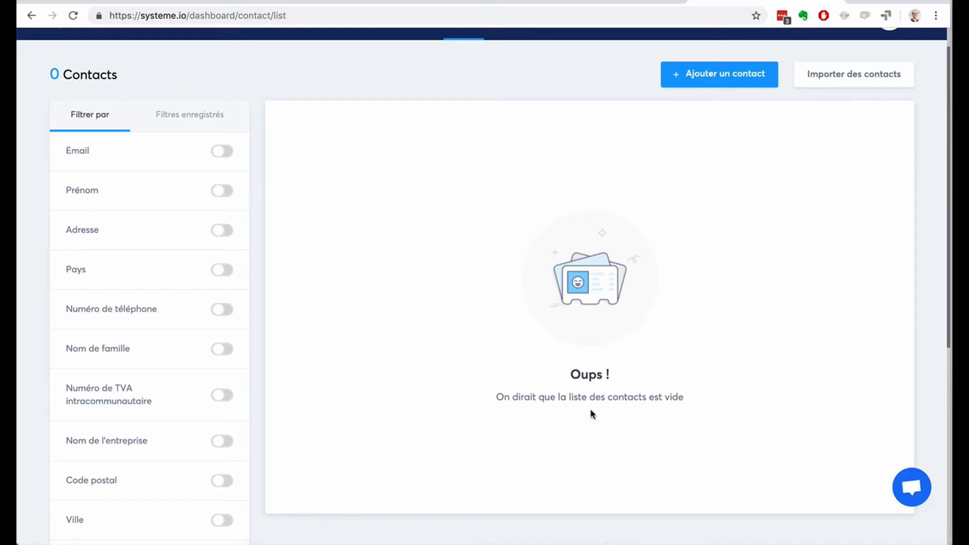
{"action": "scroll", "coordinate": [590, 409], "scroll_direction": "up", "scroll_amount": 1}
{"action": "mouse_move", "coordinate": [705, 51]}
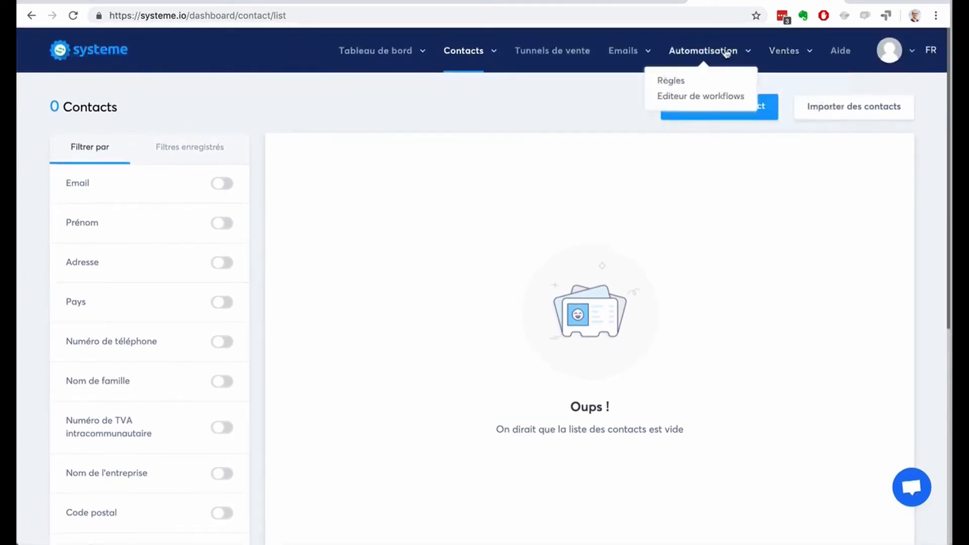
{"action": "left_click", "coordinate": [674, 81]}
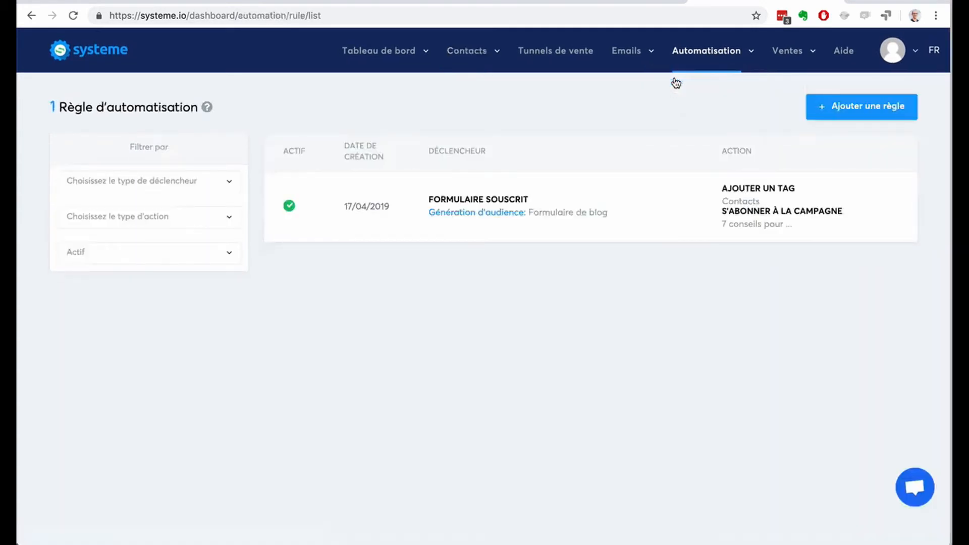
Step: Create a new automation workflow named "Workflow" and open it in the workflow builder
{"action": "mouse_move", "coordinate": [682, 66]}
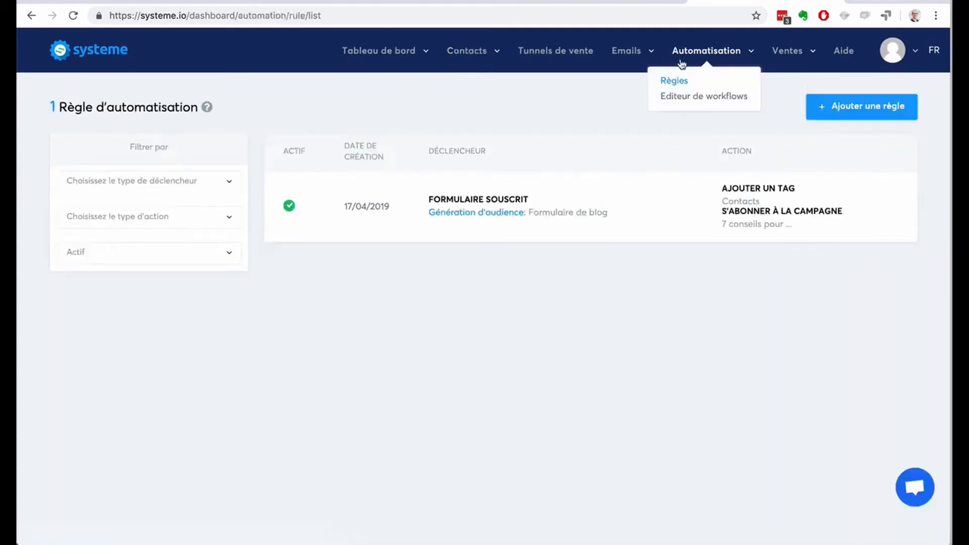
{"action": "left_click", "coordinate": [683, 97]}
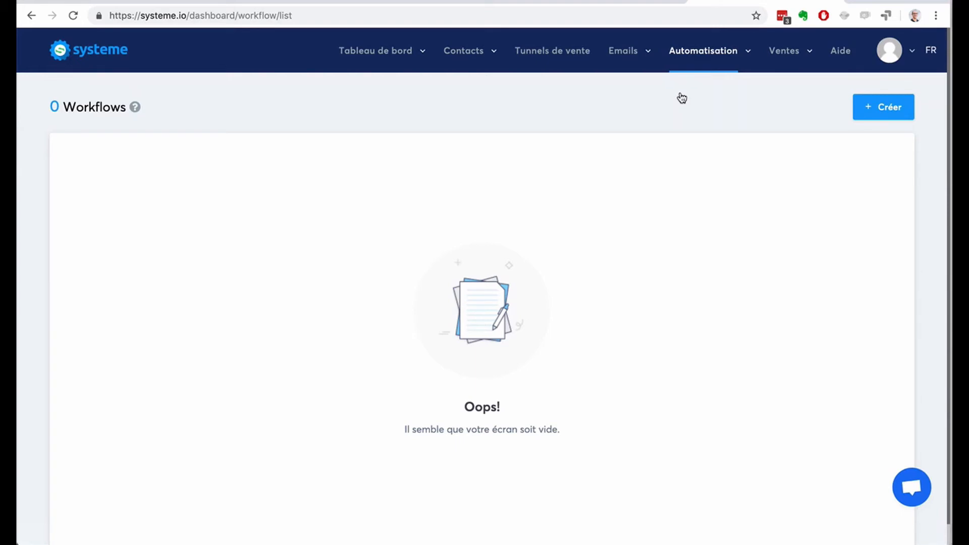
{"action": "left_click", "coordinate": [884, 107]}
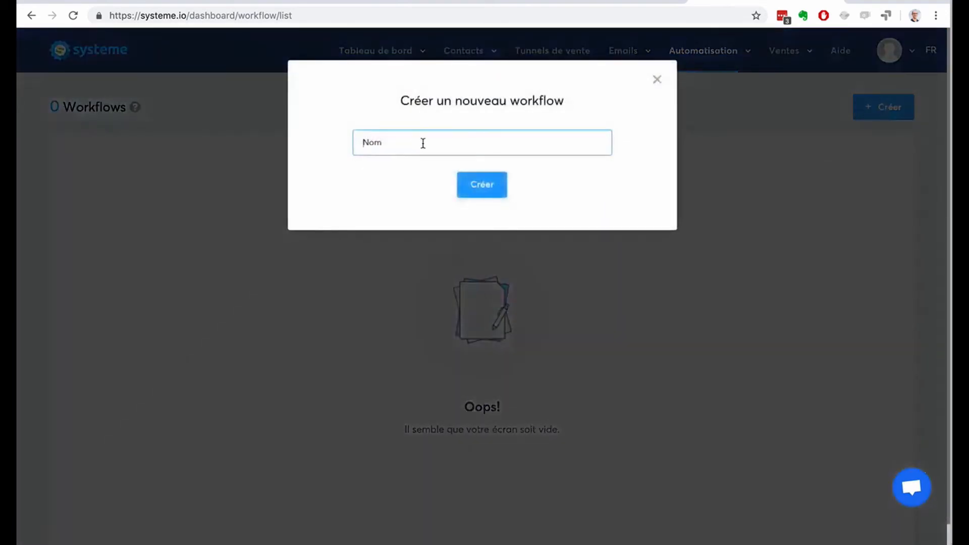
{"action": "type", "text": "Workflow"}
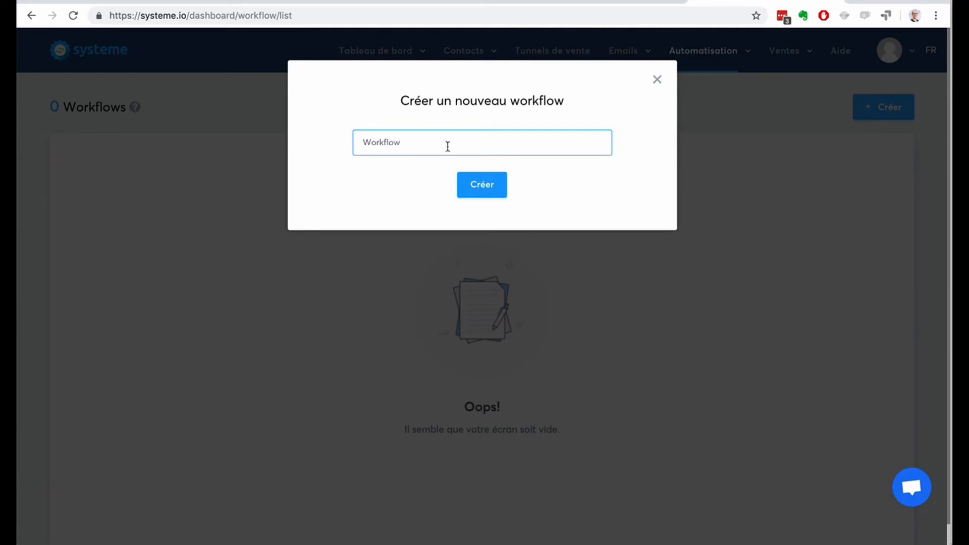
{"action": "left_click", "coordinate": [470, 183]}
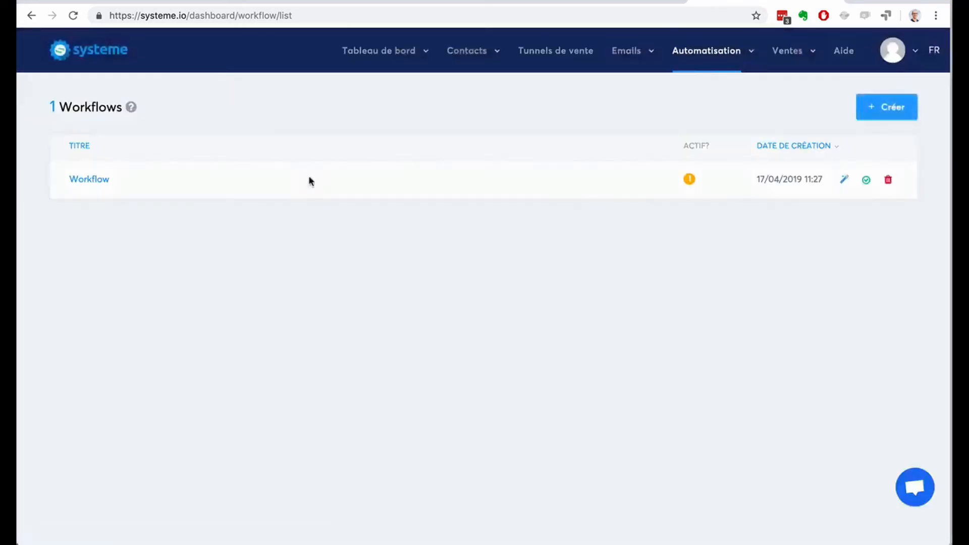
{"action": "left_click", "coordinate": [90, 180]}
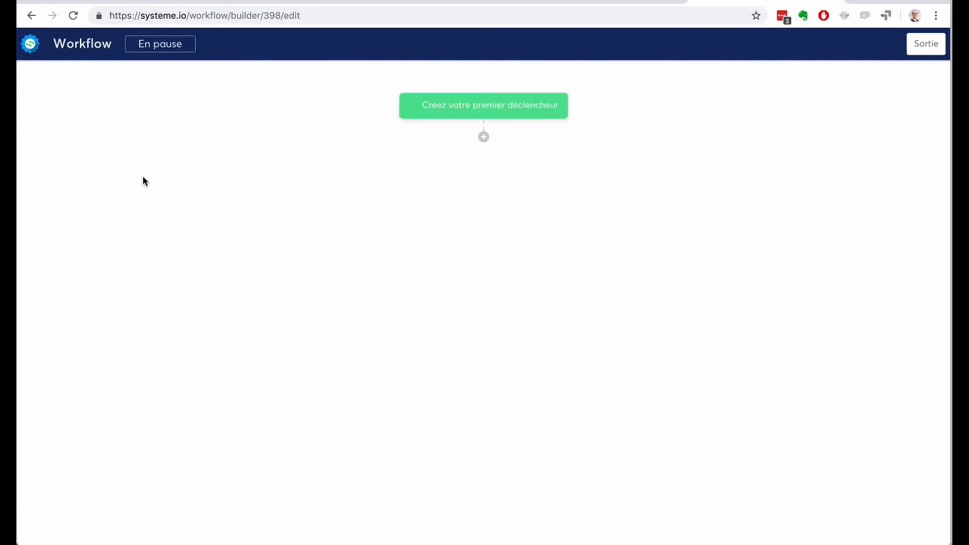
Step: Create the workflow's first trigger as "Formulaire d'inscription" for the form "Formulaire de blog" from "Génération d'audience"
{"action": "left_click", "coordinate": [498, 110]}
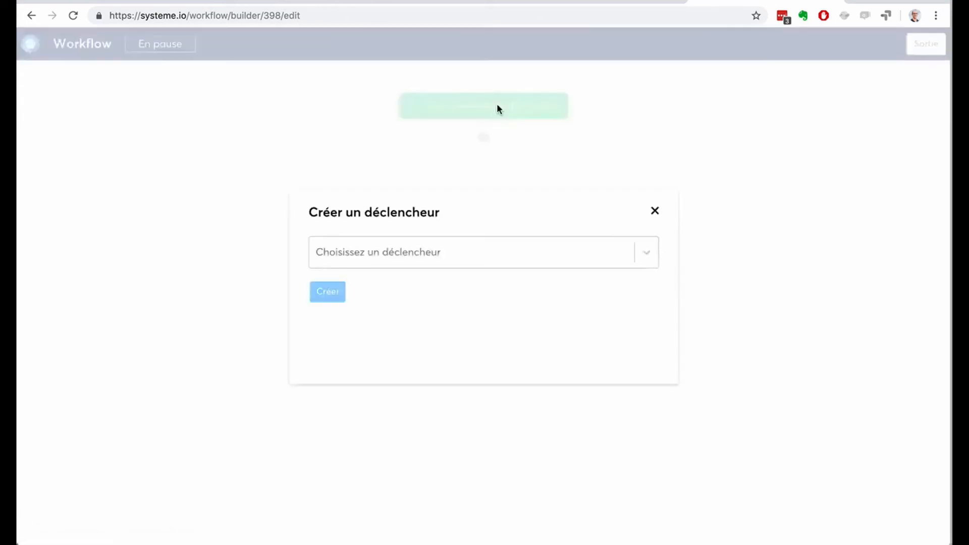
{"action": "left_click", "coordinate": [482, 247]}
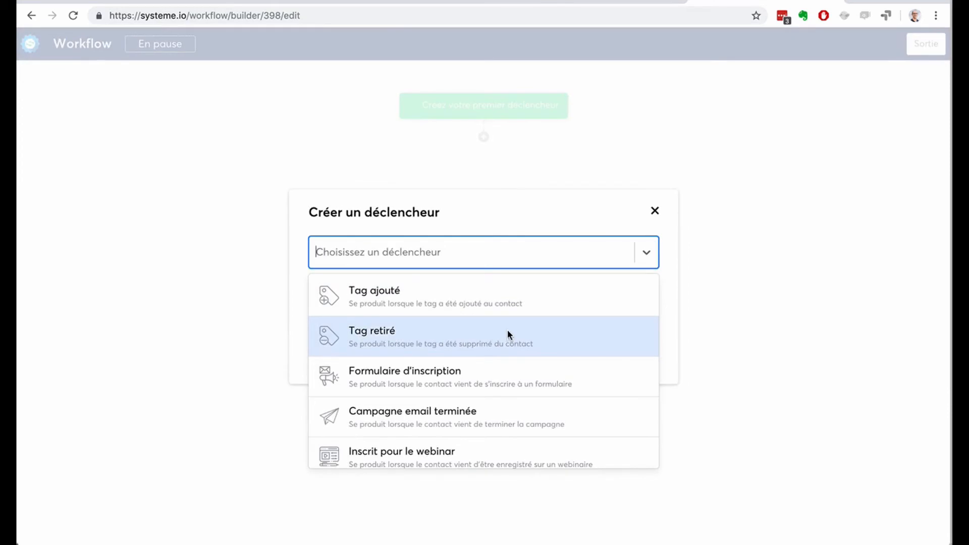
{"action": "left_click", "coordinate": [510, 373]}
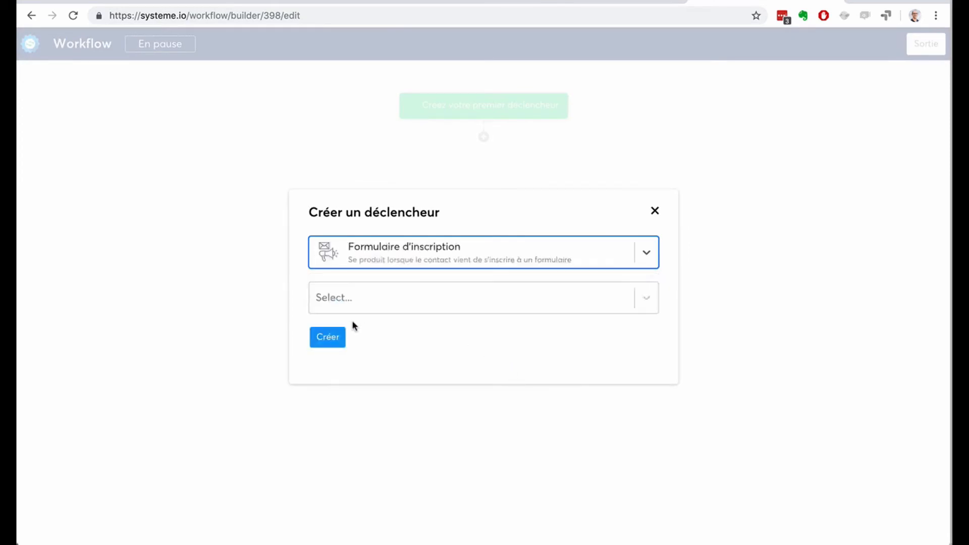
{"action": "left_click", "coordinate": [417, 306]}
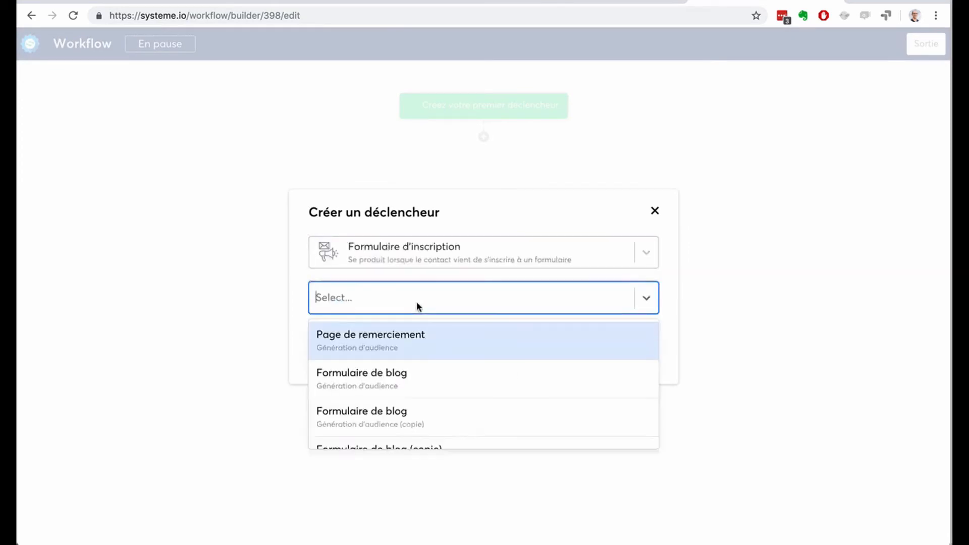
{"action": "left_click", "coordinate": [420, 378]}
{"action": "left_click", "coordinate": [326, 338]}
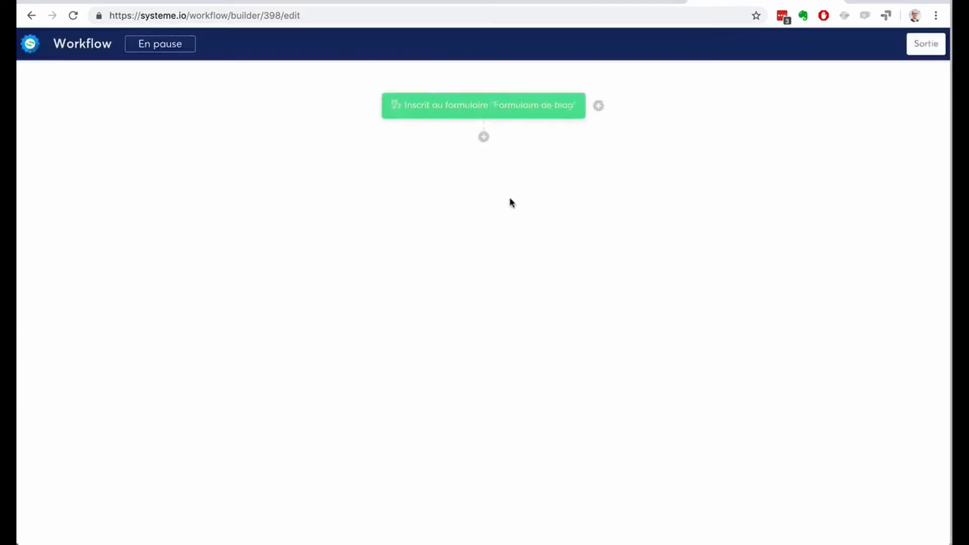
Step: Add an "Ajouter un tag" action with the Contacts tag below the form trigger
{"action": "left_click", "coordinate": [484, 137]}
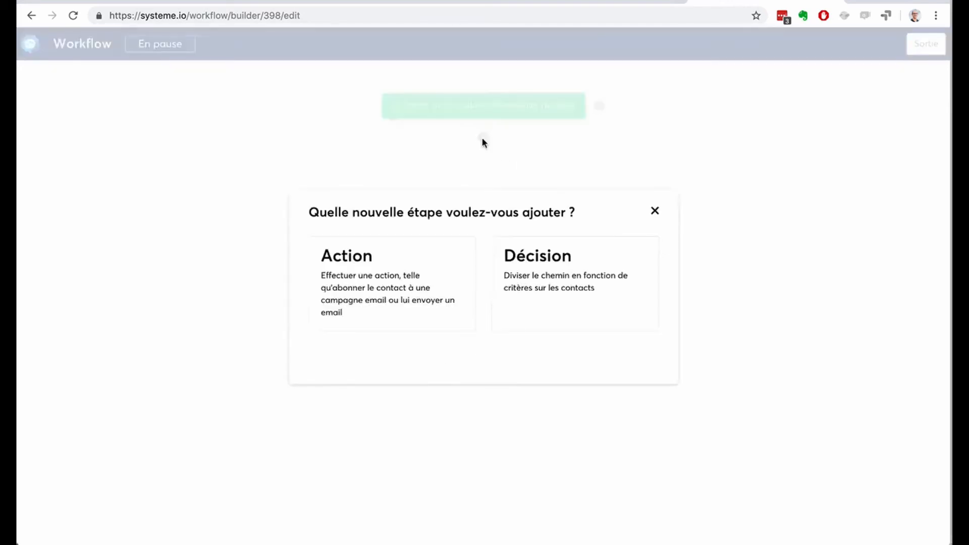
{"action": "left_click", "coordinate": [387, 277]}
{"action": "left_click", "coordinate": [397, 260]}
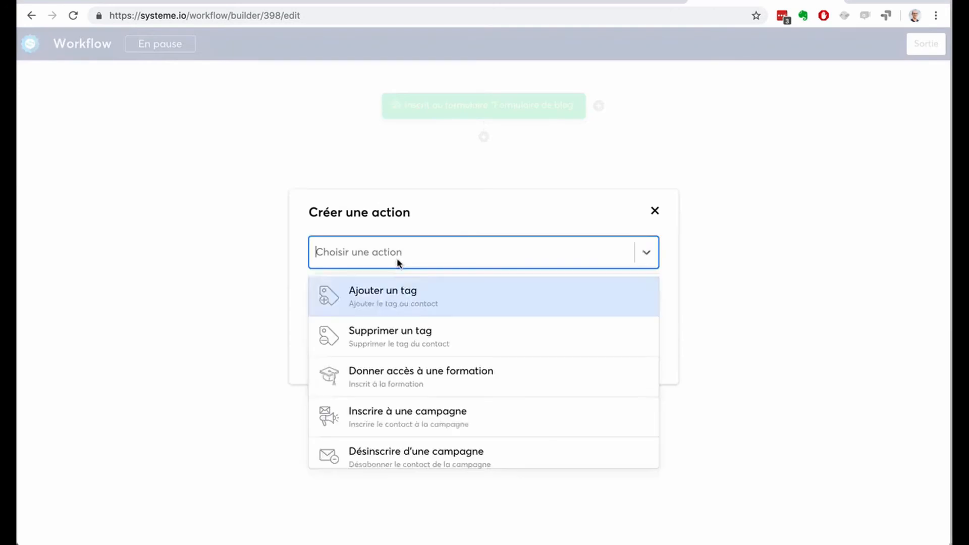
{"action": "left_click", "coordinate": [405, 302]}
{"action": "left_click", "coordinate": [368, 290]}
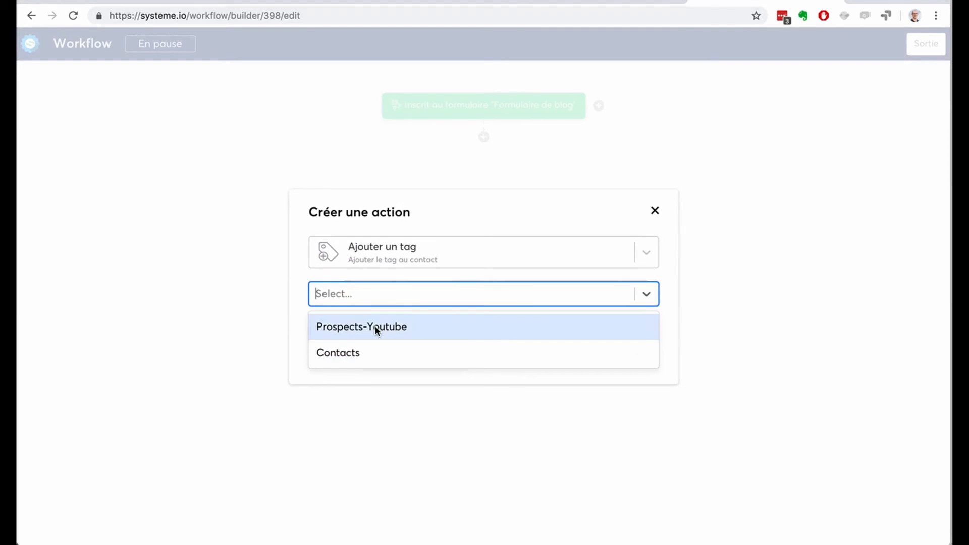
{"action": "left_click", "coordinate": [376, 349]}
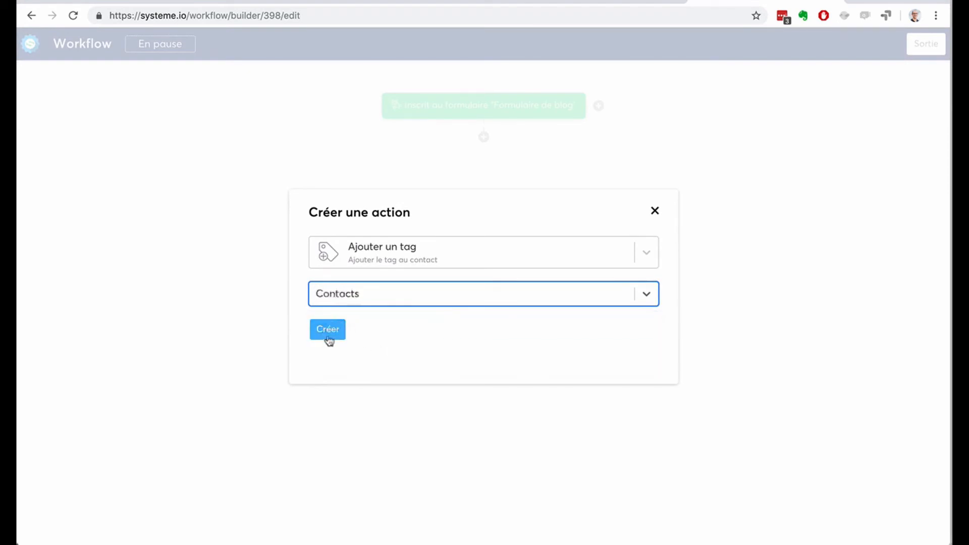
{"action": "left_click", "coordinate": [329, 332]}
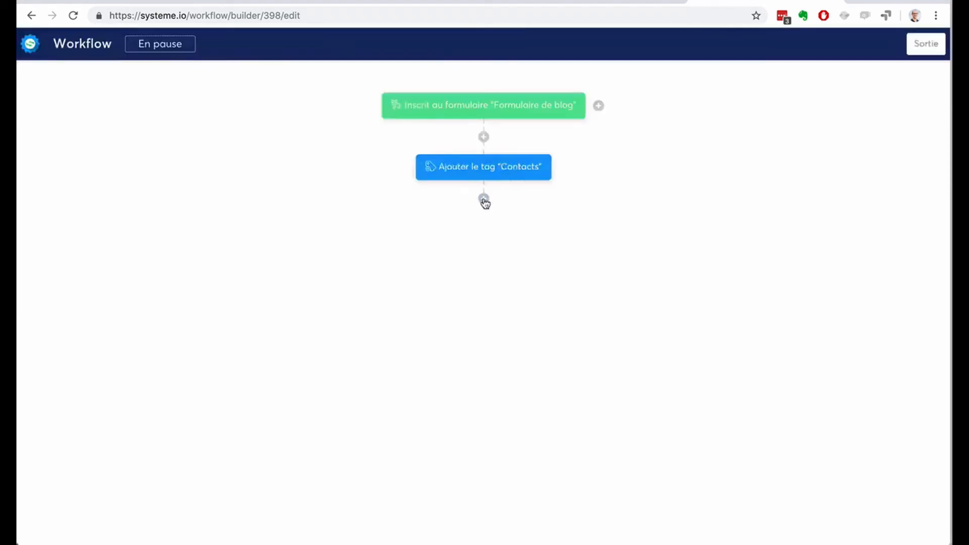
Step: Examine the action types and the decision form available for a new step below the tag action, without creating one
{"action": "left_click", "coordinate": [483, 199]}
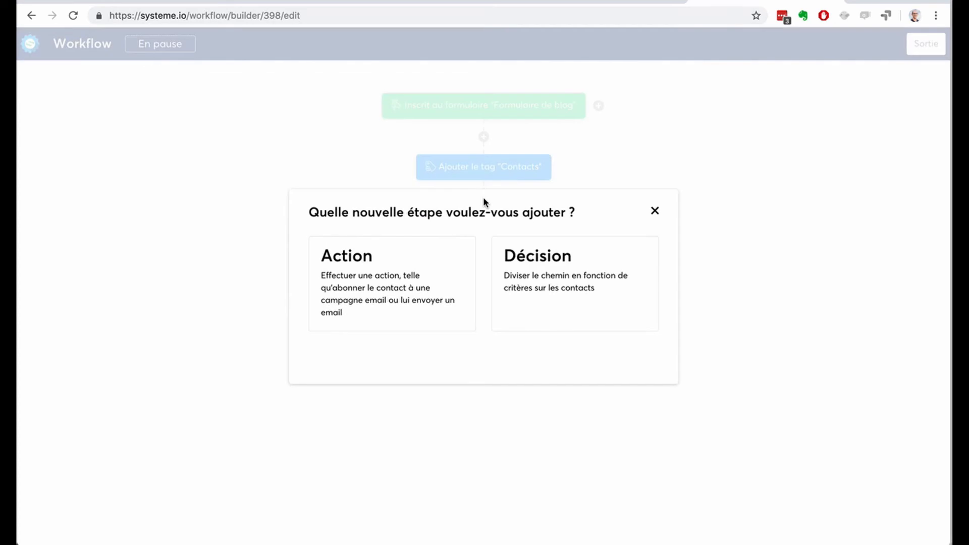
{"action": "left_click", "coordinate": [371, 283]}
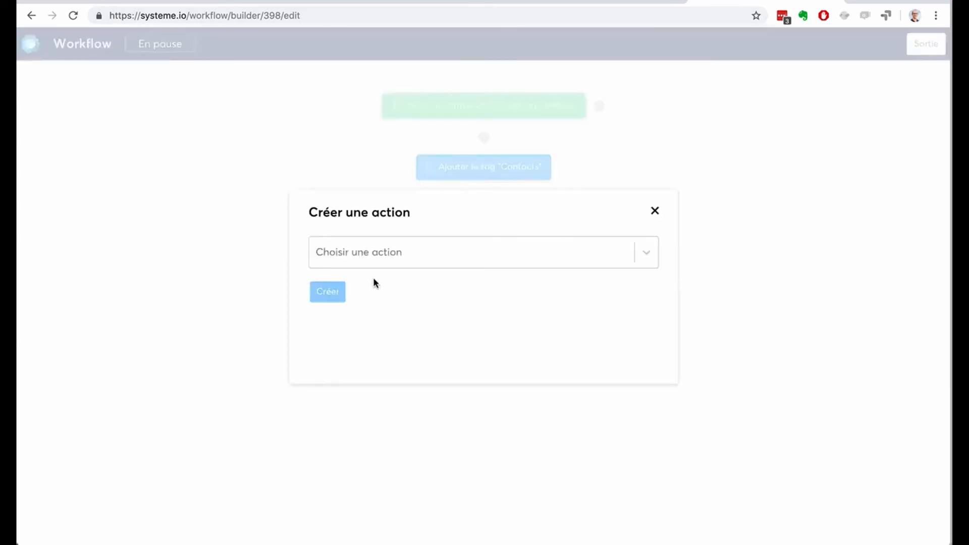
{"action": "left_click", "coordinate": [389, 251]}
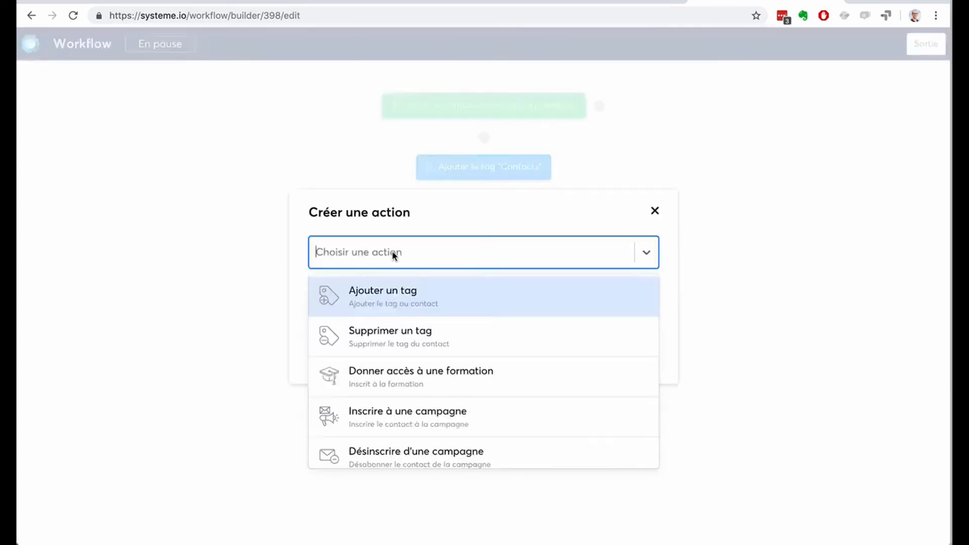
{"action": "scroll", "coordinate": [547, 329], "scroll_direction": "down", "scroll_amount": 2}
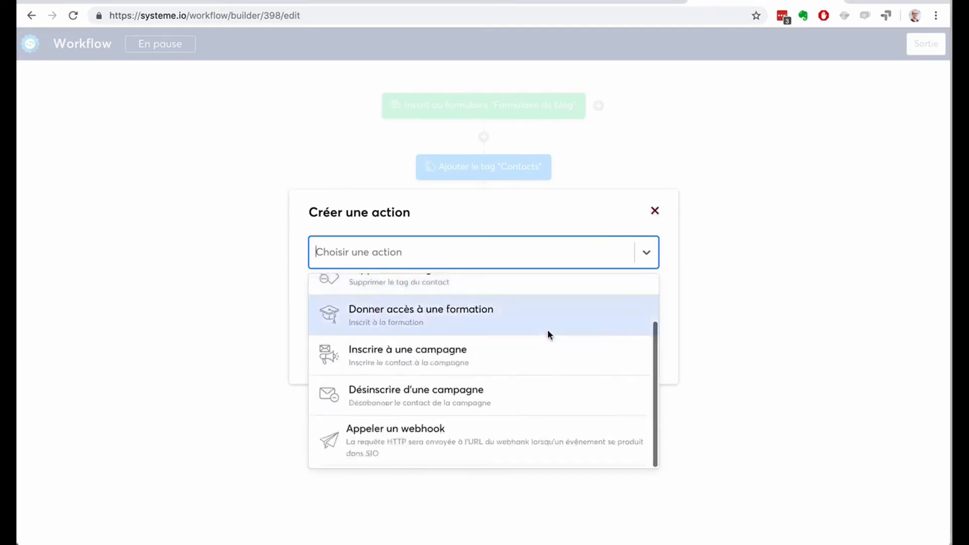
{"action": "left_click", "coordinate": [655, 213]}
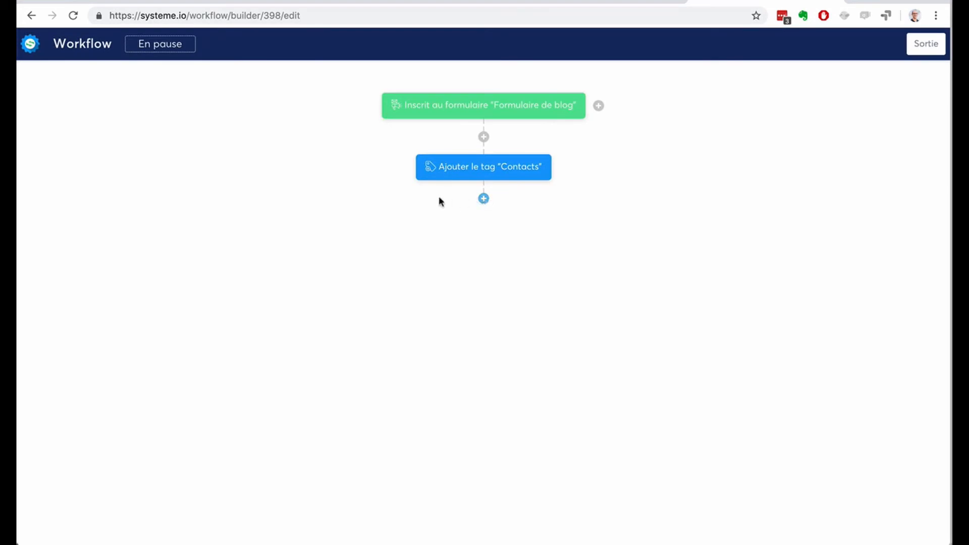
{"action": "left_click", "coordinate": [483, 198]}
{"action": "left_click", "coordinate": [538, 260]}
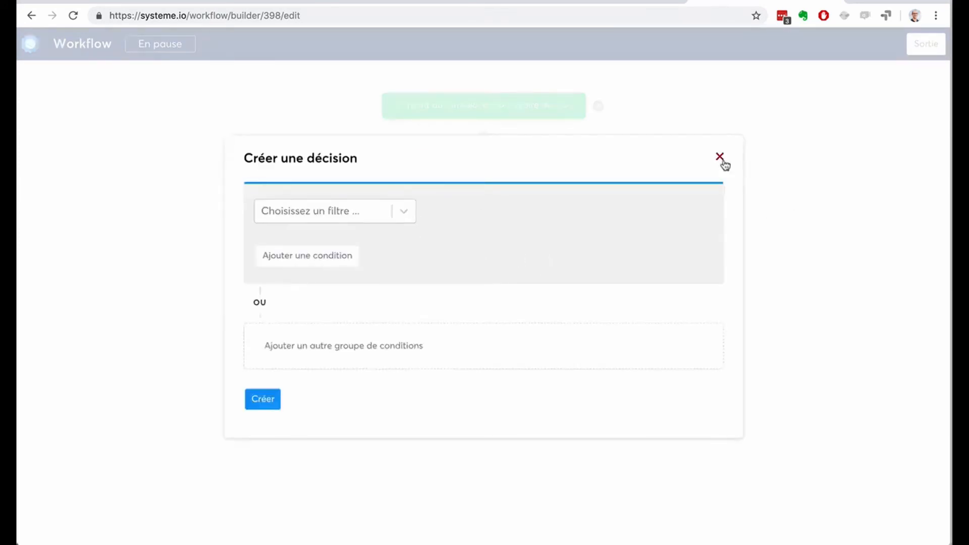
{"action": "left_click", "coordinate": [721, 159]}
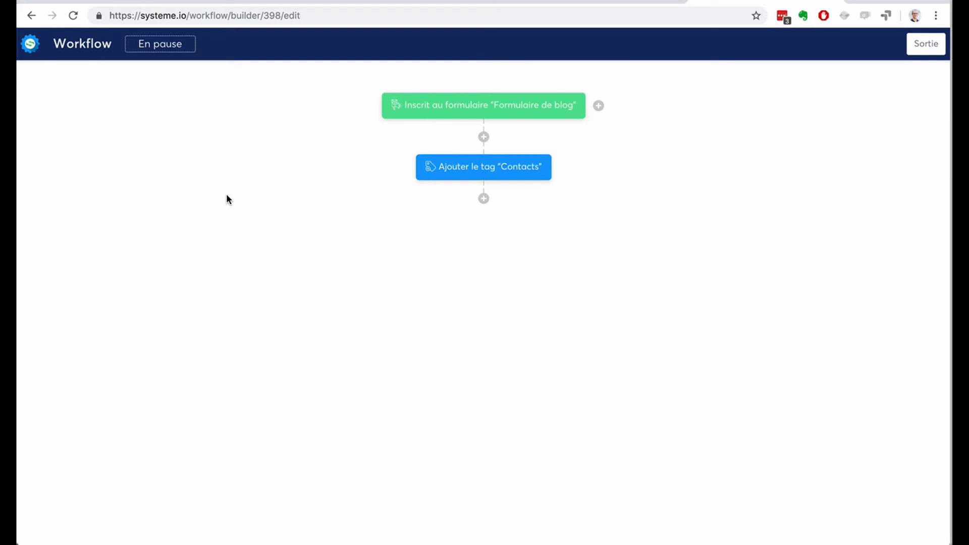
Step: Add an "Inscrire à une campagne" action with the campaign "7 conseils pour ..." below the tag action
{"action": "left_click", "coordinate": [484, 200]}
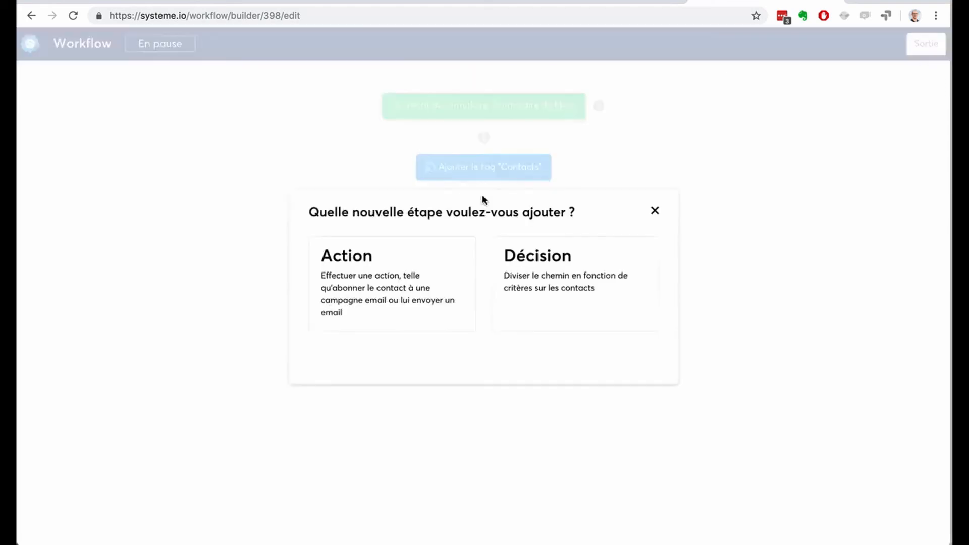
{"action": "left_click", "coordinate": [426, 266]}
{"action": "left_click", "coordinate": [434, 263]}
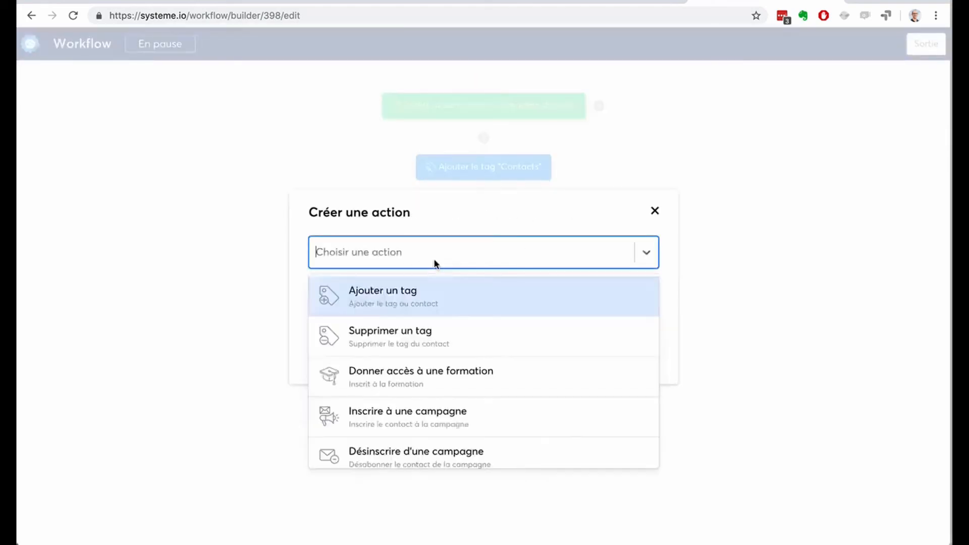
{"action": "left_click", "coordinate": [448, 413]}
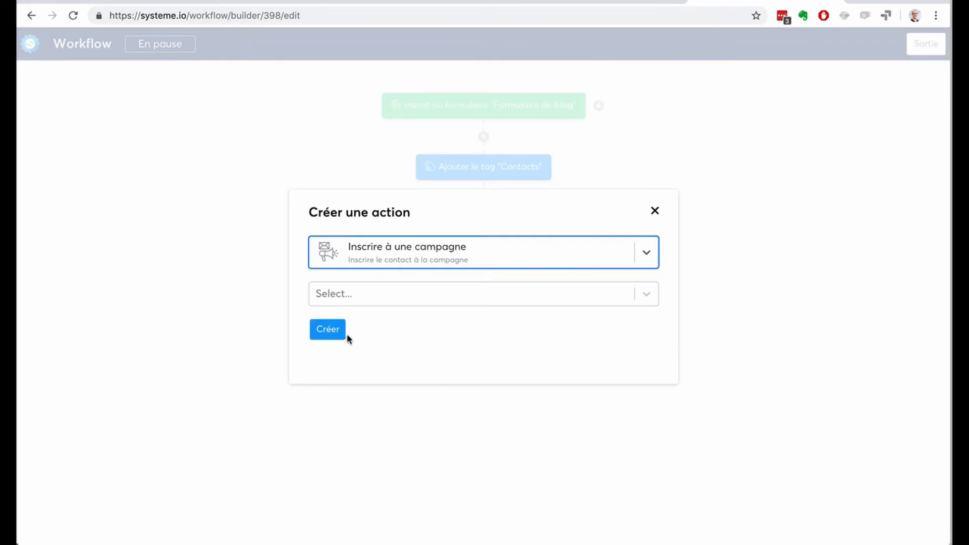
{"action": "left_click", "coordinate": [372, 294]}
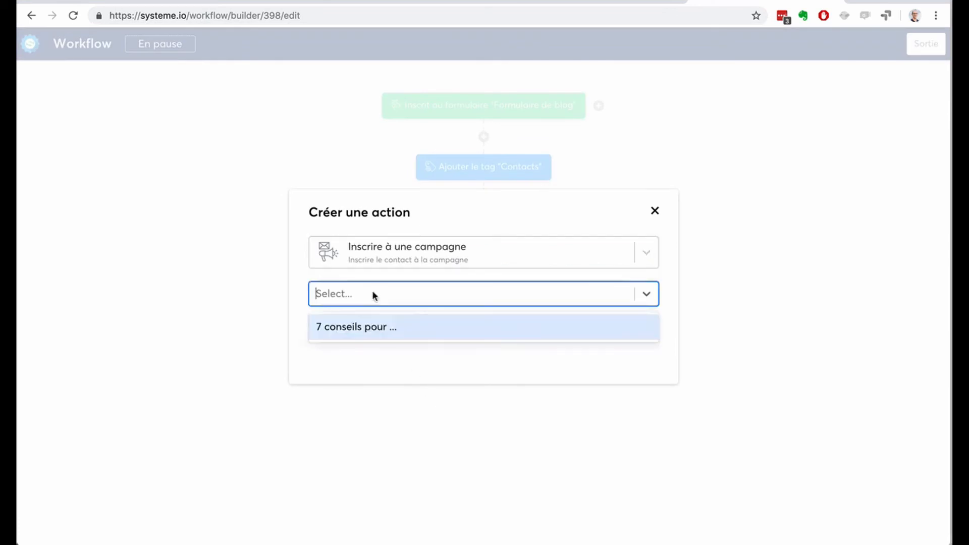
{"action": "left_click", "coordinate": [374, 327]}
{"action": "left_click", "coordinate": [328, 330]}
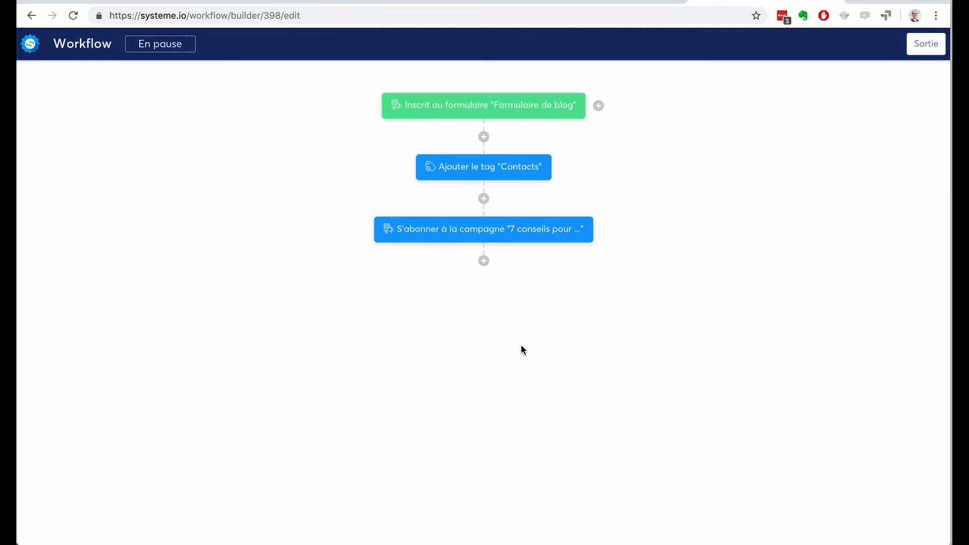
Step: Add a decision below the campaign enrolment that checks the Tag filter for "Contact tagué avec" Prospects-Youtube
{"action": "mouse_move", "coordinate": [494, 230]}
{"action": "left_click", "coordinate": [484, 262]}
{"action": "left_click", "coordinate": [524, 270]}
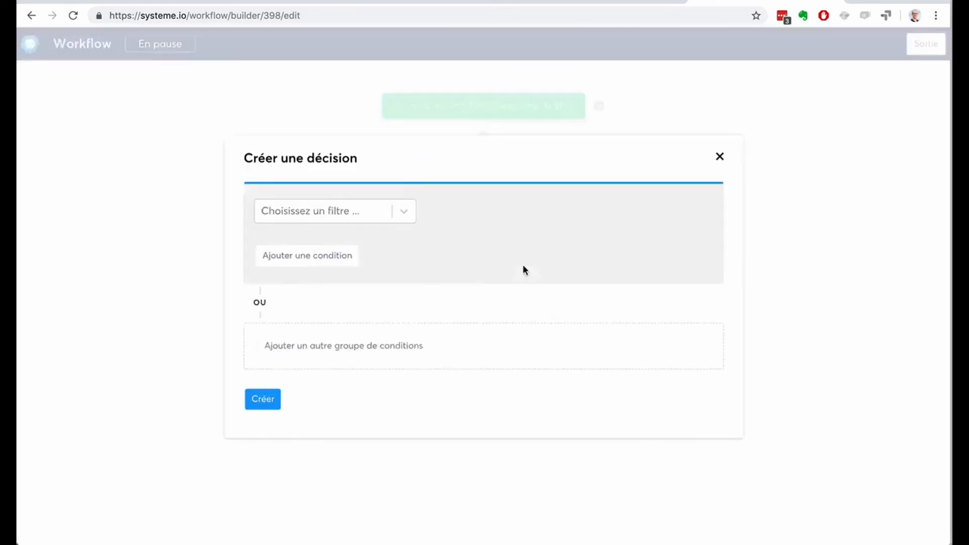
{"action": "left_click", "coordinate": [395, 215]}
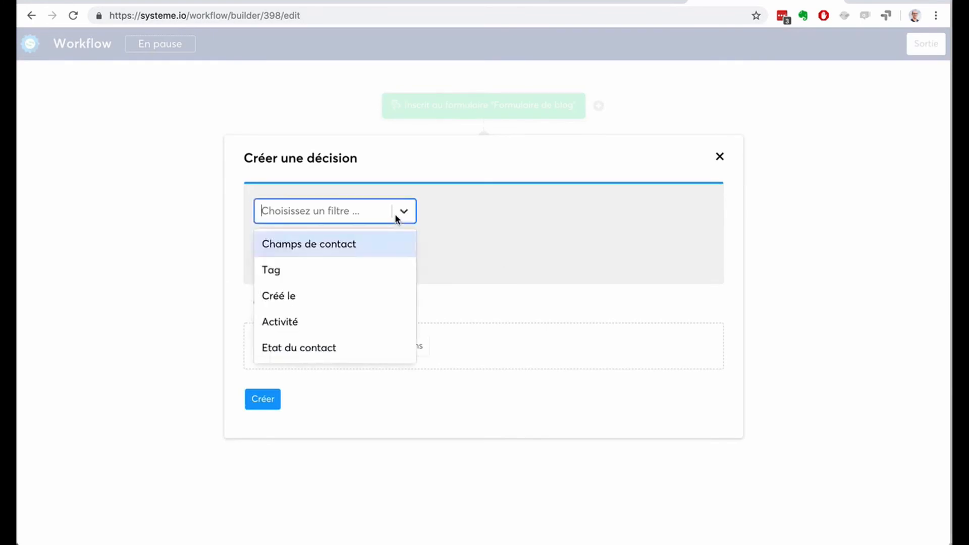
{"action": "left_click", "coordinate": [355, 271]}
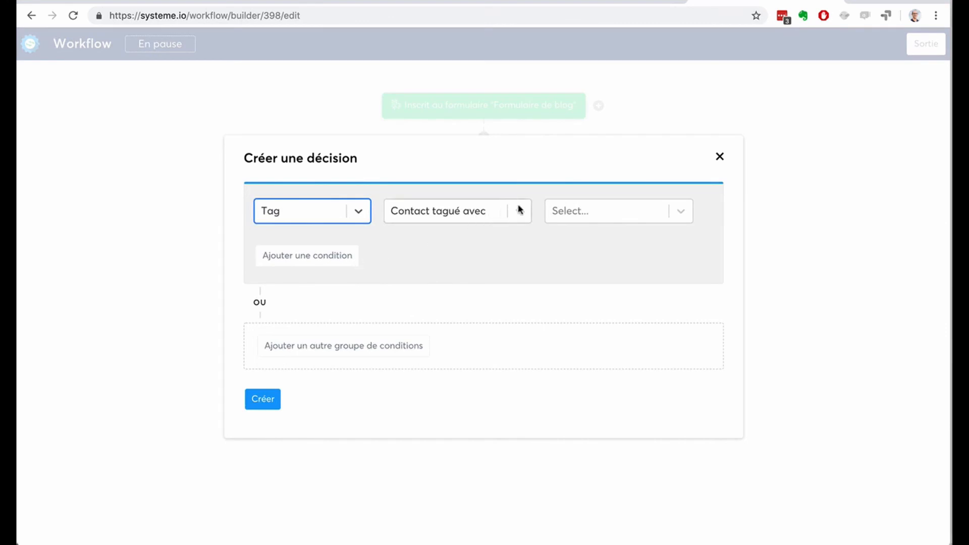
{"action": "left_click", "coordinate": [569, 208]}
{"action": "left_click", "coordinate": [584, 245]}
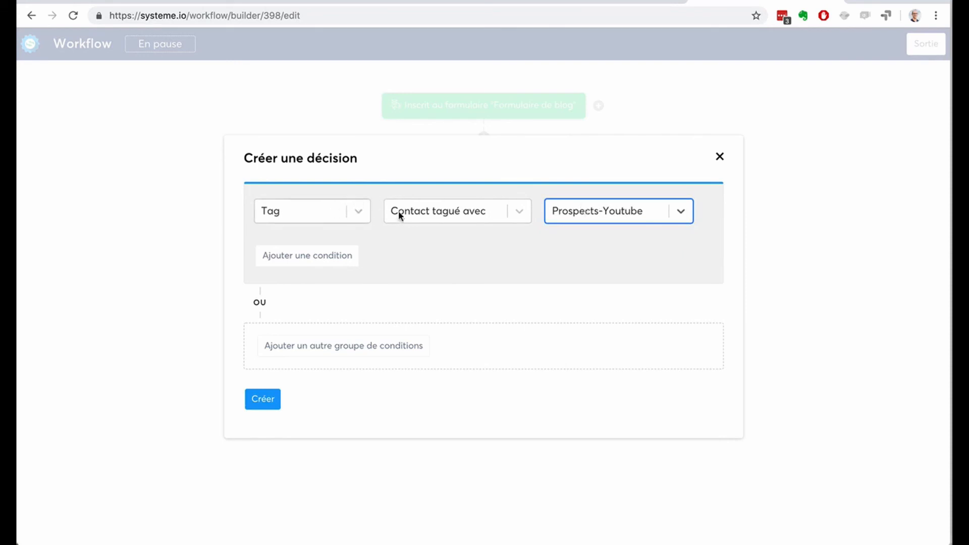
{"action": "left_click", "coordinate": [317, 216]}
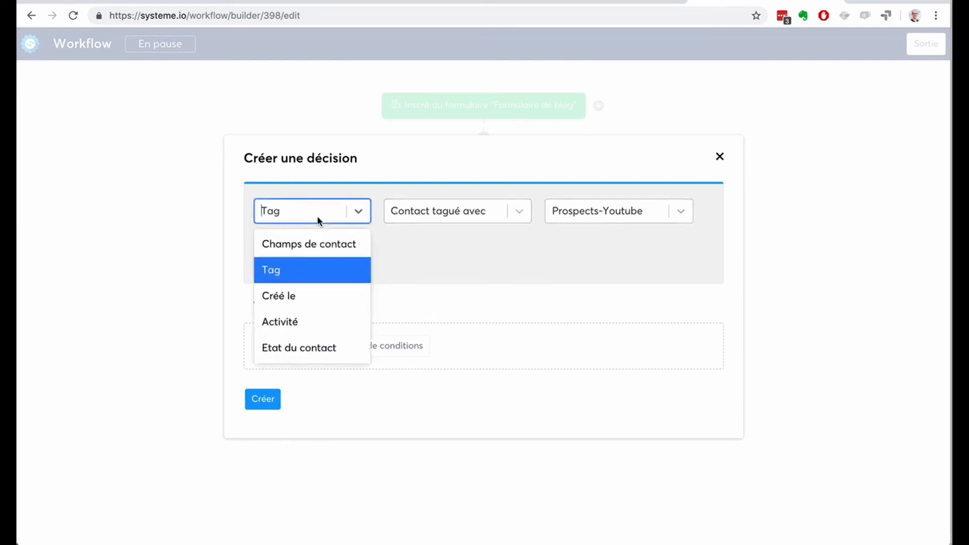
{"action": "left_click", "coordinate": [413, 282]}
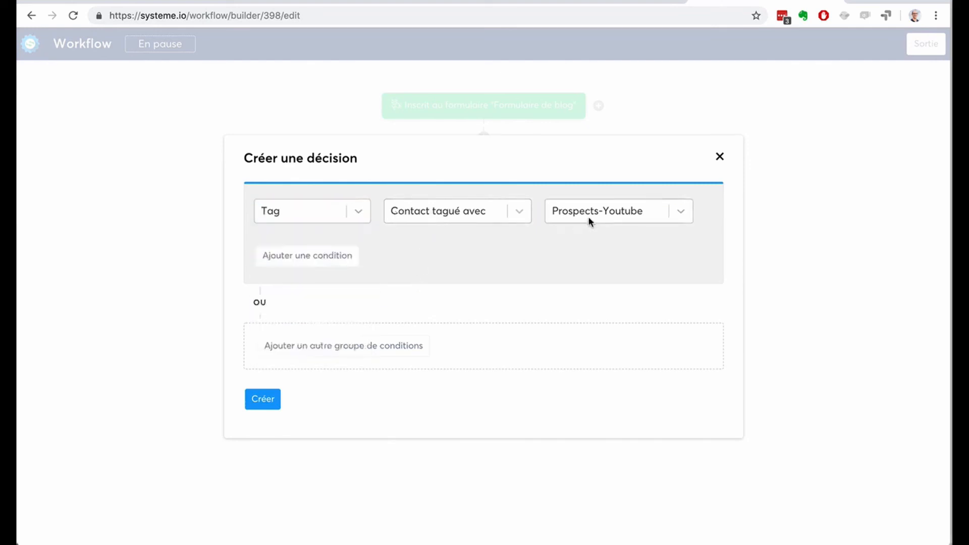
{"action": "scroll", "coordinate": [381, 329], "scroll_direction": "down", "scroll_amount": 2}
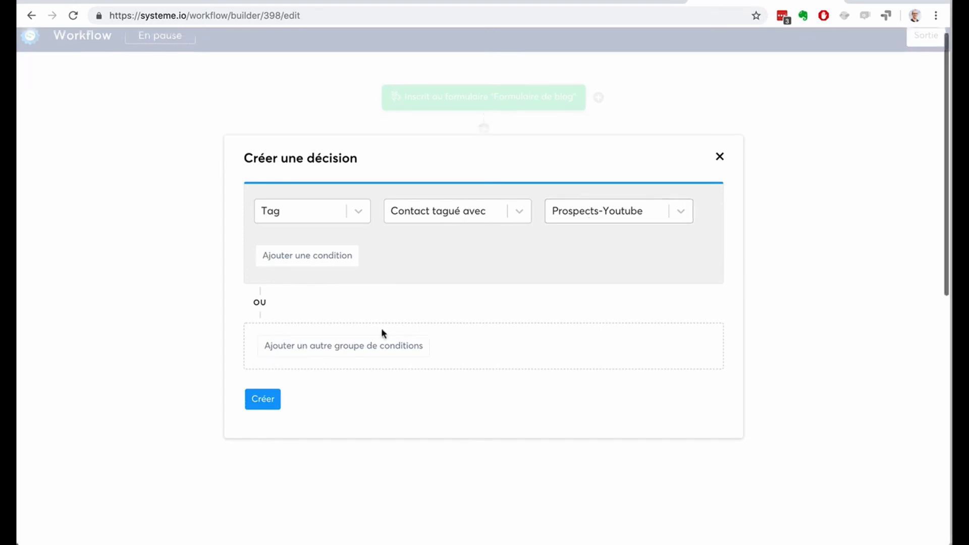
{"action": "left_click", "coordinate": [263, 399]}
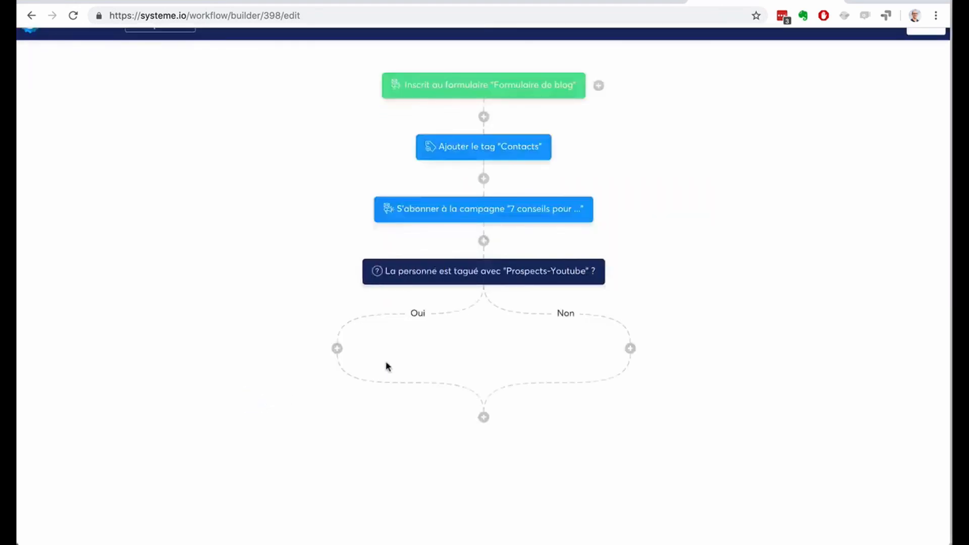
Step: Add a "Désinscrire d'une campagne" action for the campaign "7 conseils pour ..." on the decision's Oui branch
{"action": "left_click", "coordinate": [337, 350]}
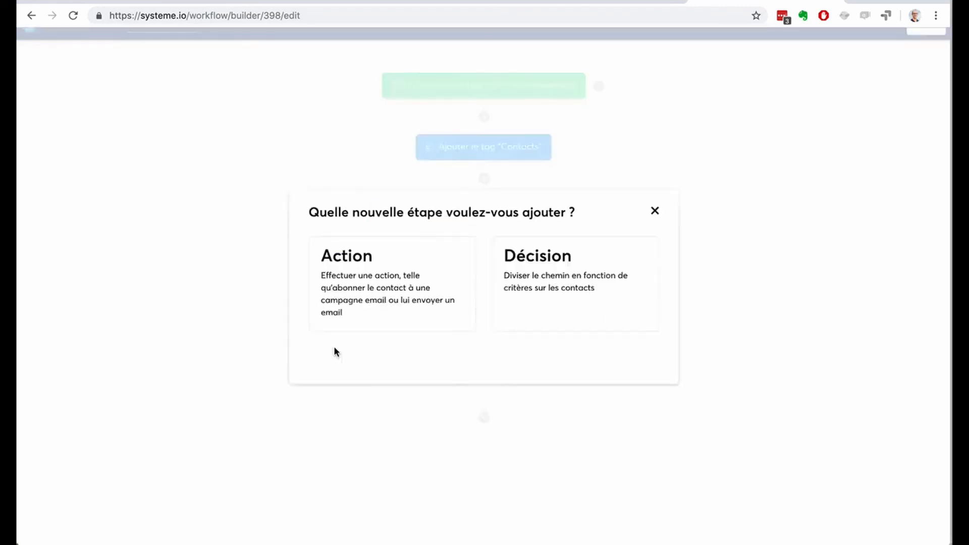
{"action": "left_click", "coordinate": [378, 306]}
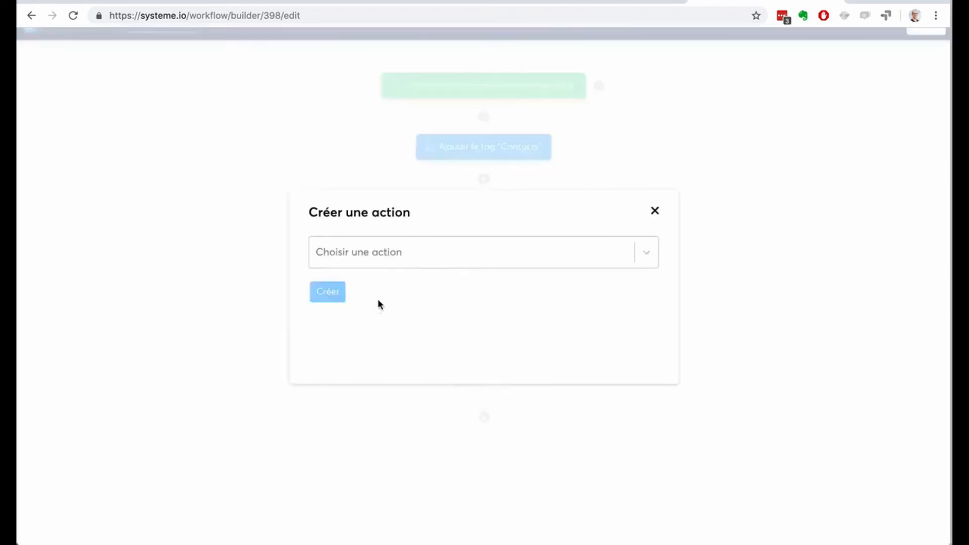
{"action": "left_click", "coordinate": [429, 252]}
{"action": "scroll", "coordinate": [446, 360], "scroll_direction": "down", "scroll_amount": 2}
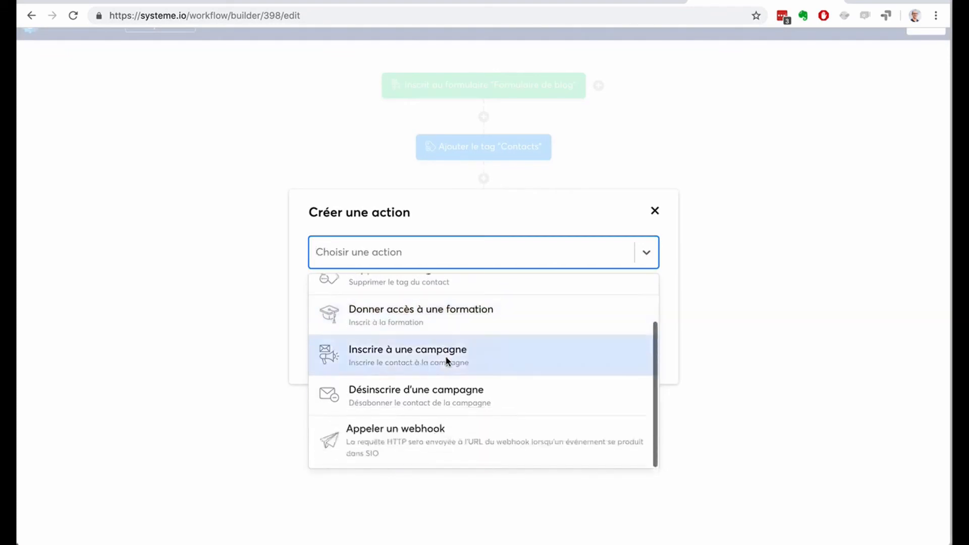
{"action": "left_click", "coordinate": [442, 397]}
{"action": "left_click", "coordinate": [423, 298]}
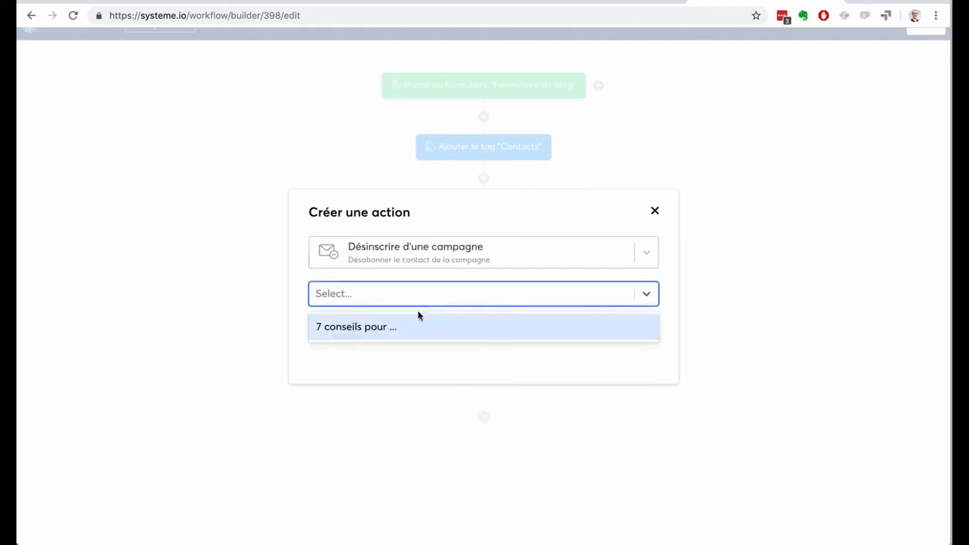
{"action": "left_click", "coordinate": [417, 326]}
{"action": "left_click", "coordinate": [328, 329]}
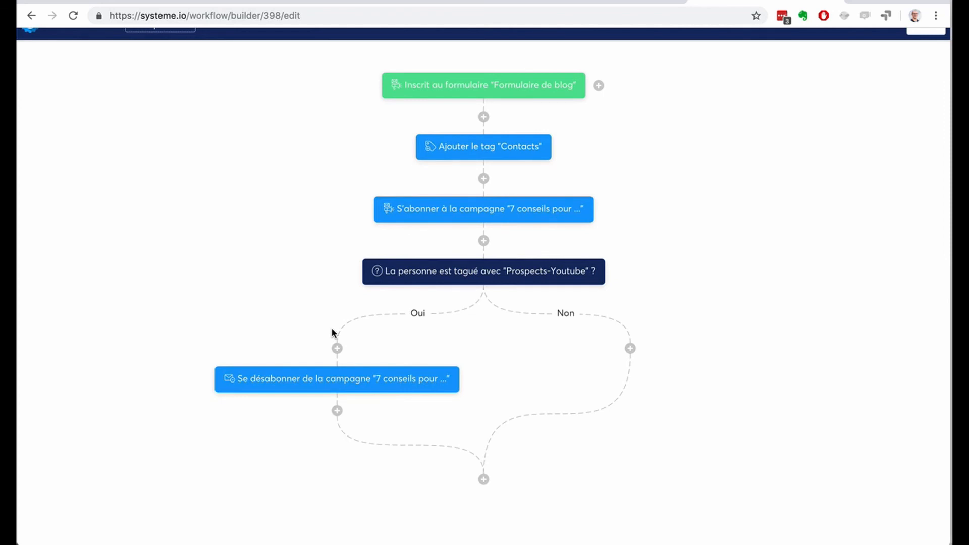
{"action": "scroll", "coordinate": [677, 285], "scroll_direction": "up", "scroll_amount": 1}
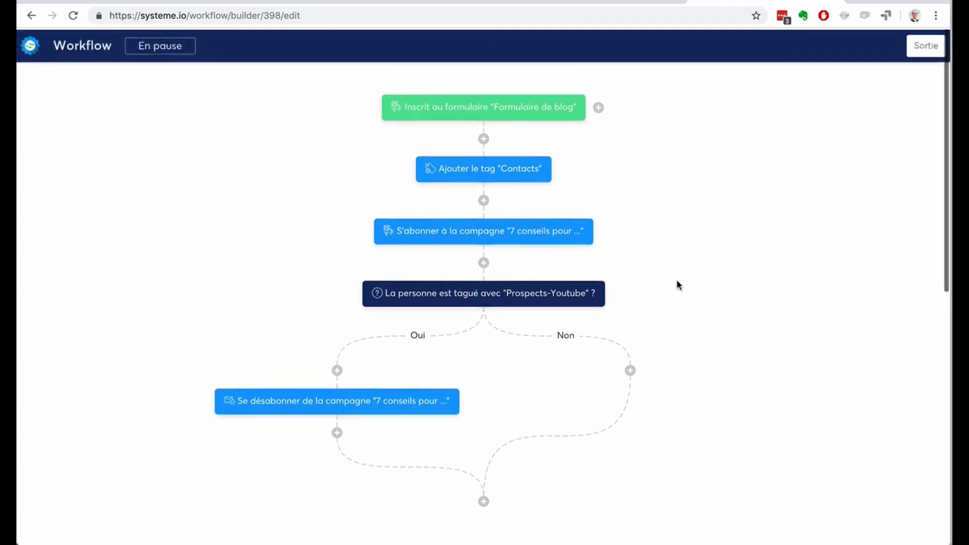